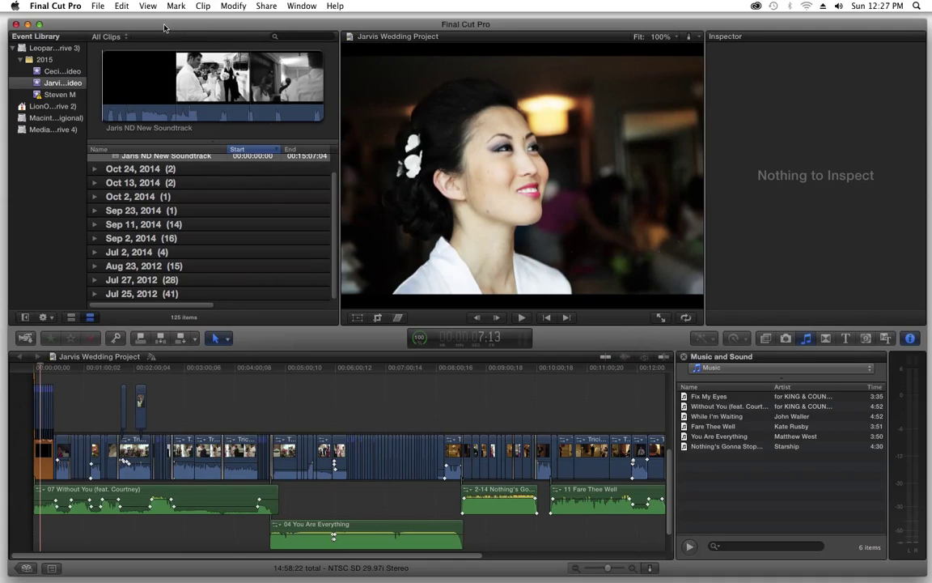
Step: Start a new Final Cut Pro project with video, audio and render properties reset to defaults
key(super+Tab)
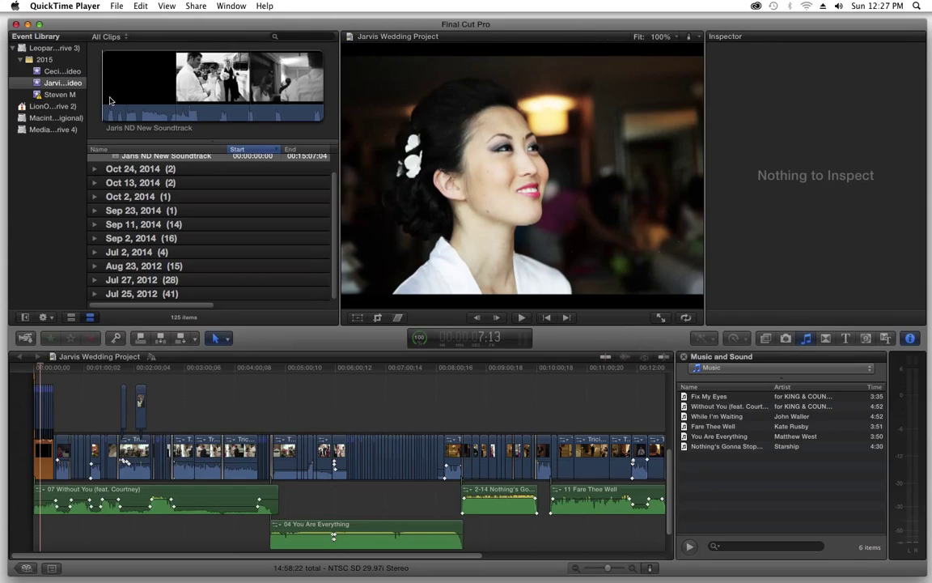
click(116, 6)
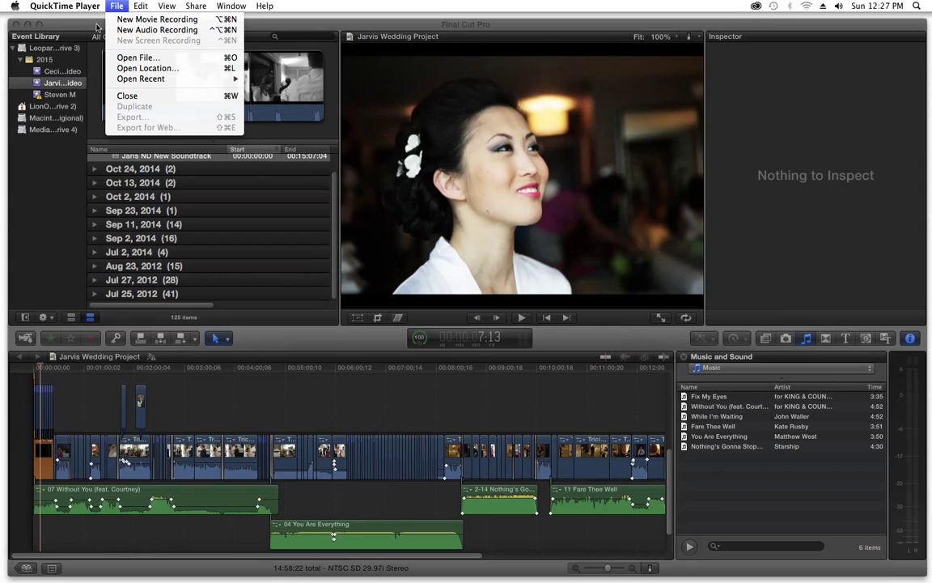
click(95, 28)
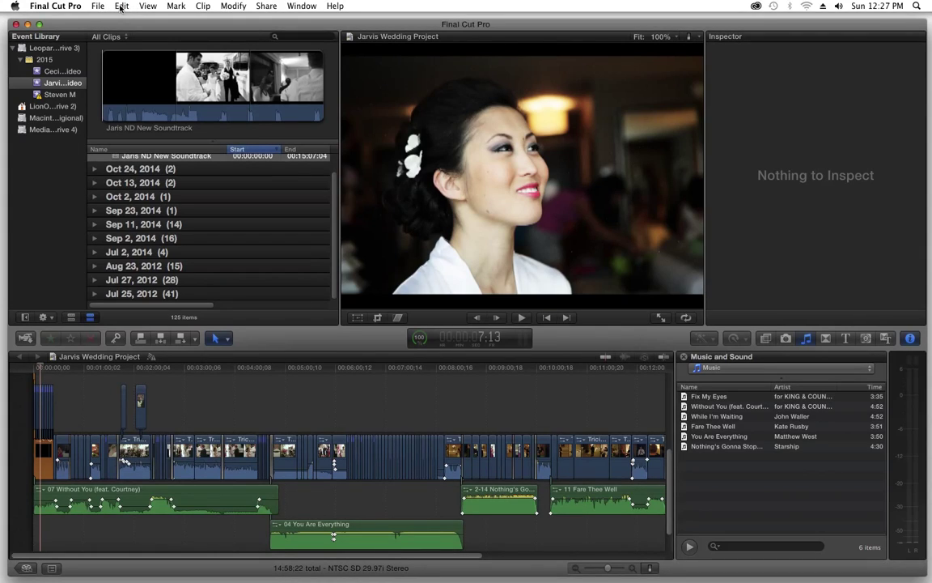
click(98, 9)
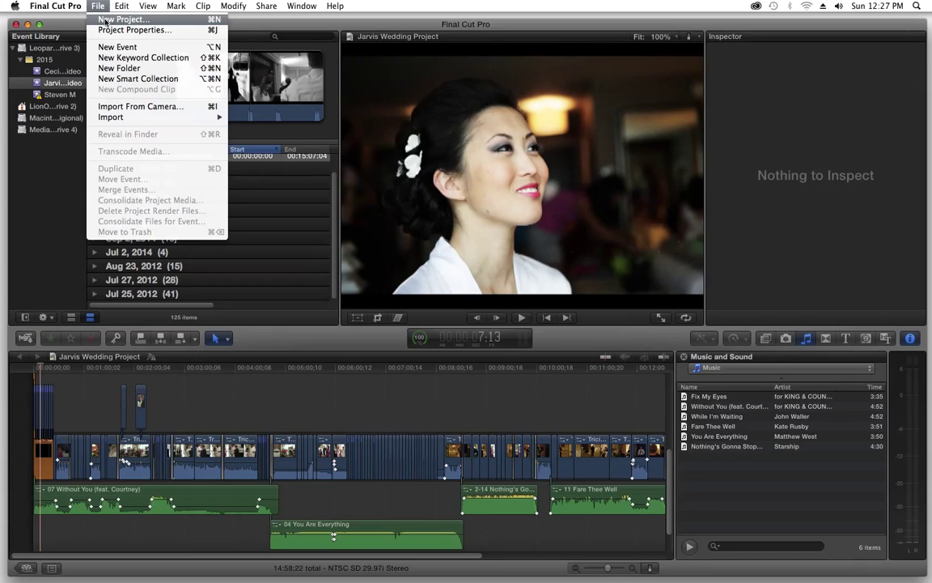
click(98, 19)
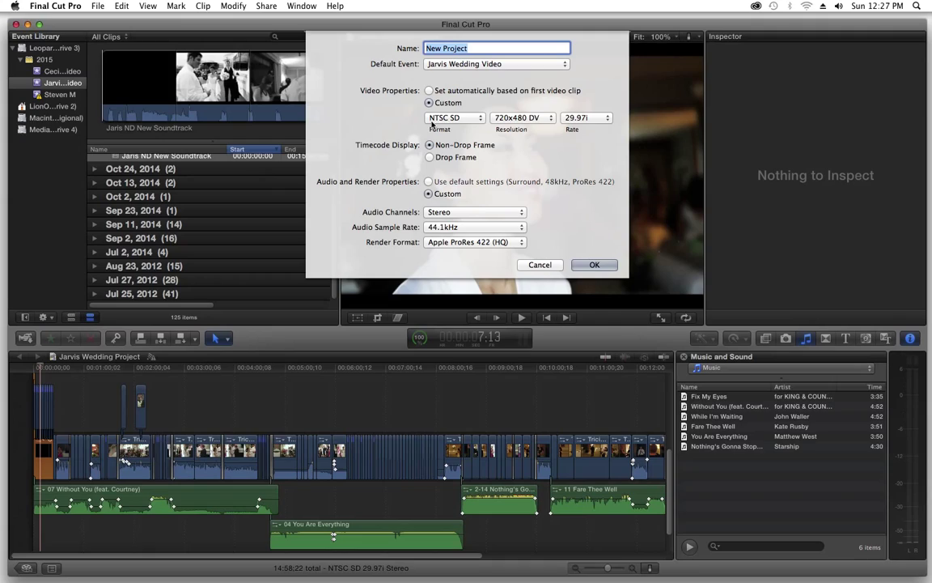
click(429, 91)
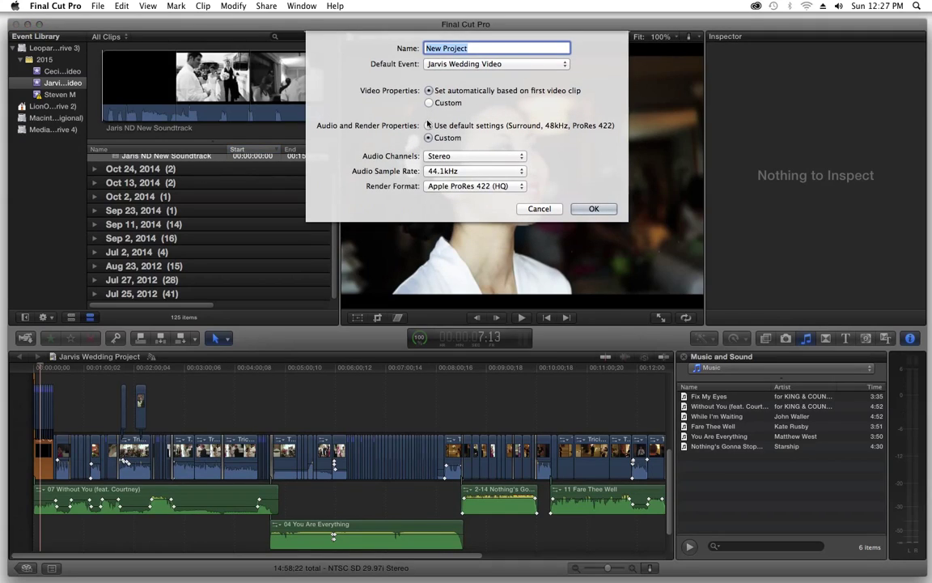
click(428, 125)
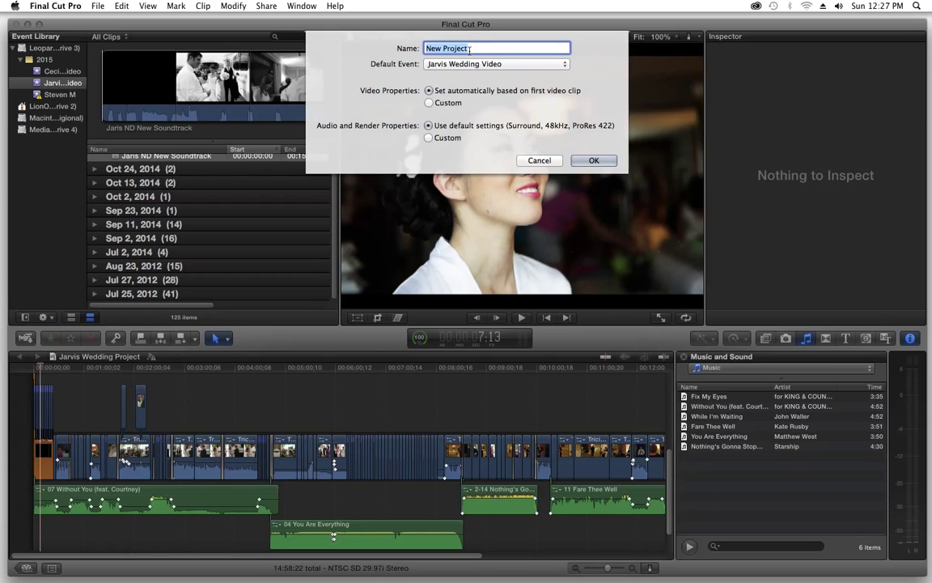
Step: Name the project 'Clean Export' and choose Custom video and audio/render properties
text(Clean Export)
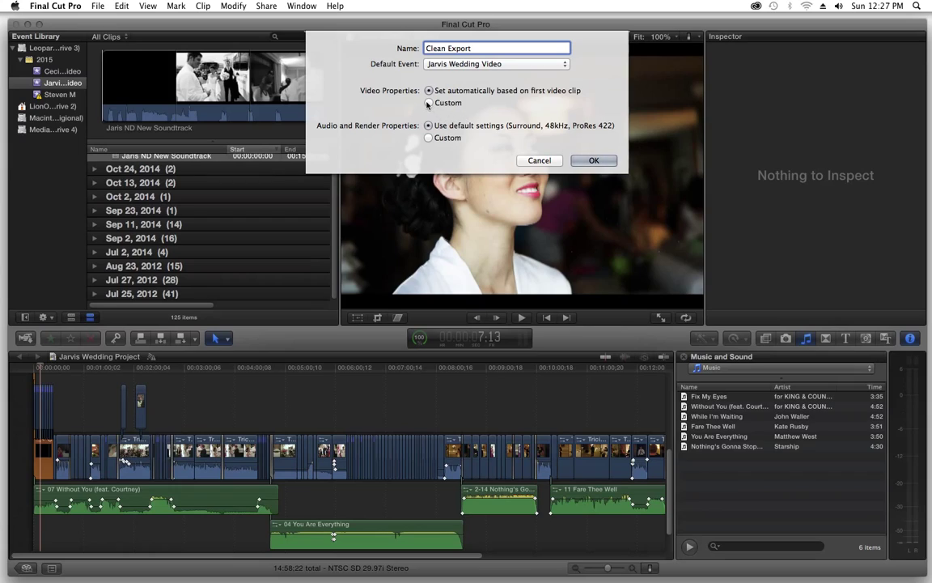
click(428, 103)
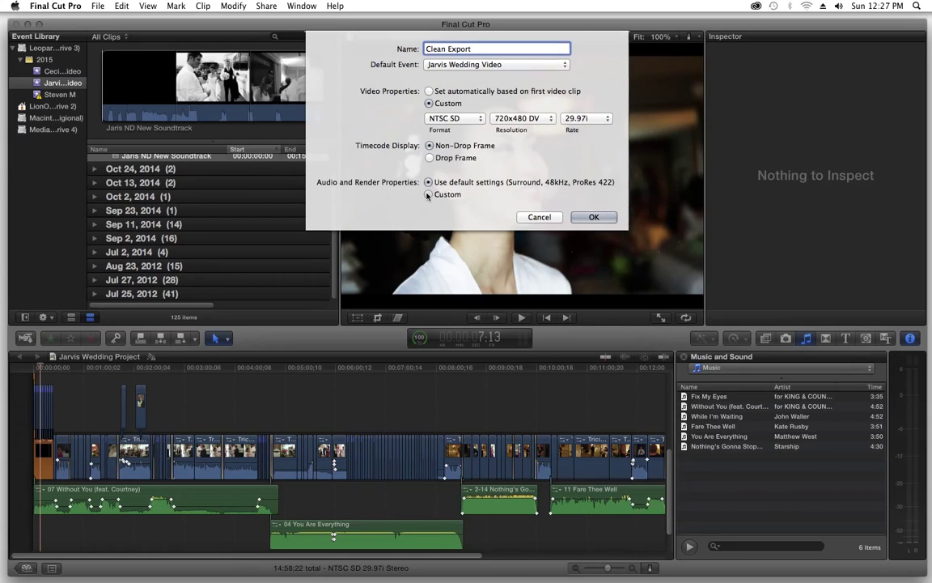
click(428, 194)
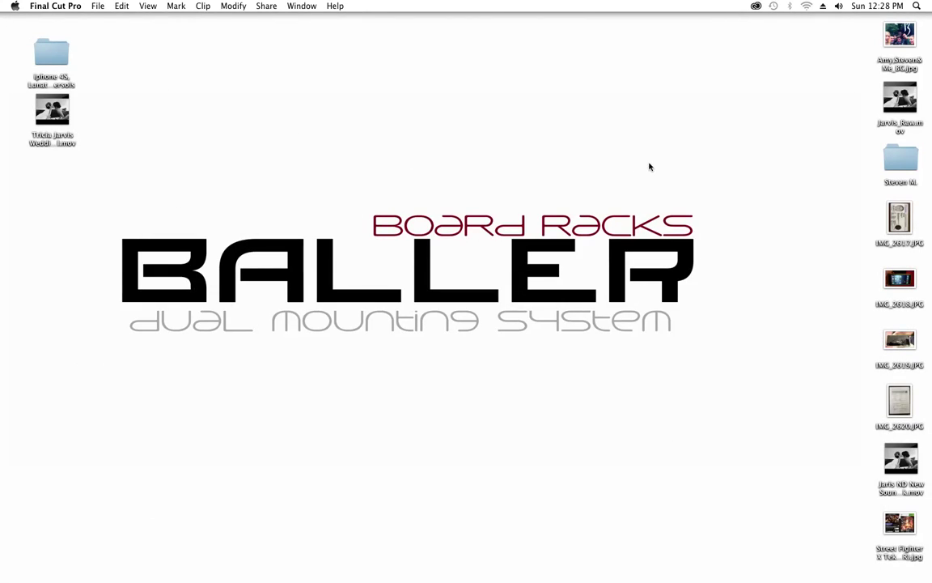
Step: Open iTunes, view the Fix My Eyes track's options, then minimize iTunes
click(738, 558)
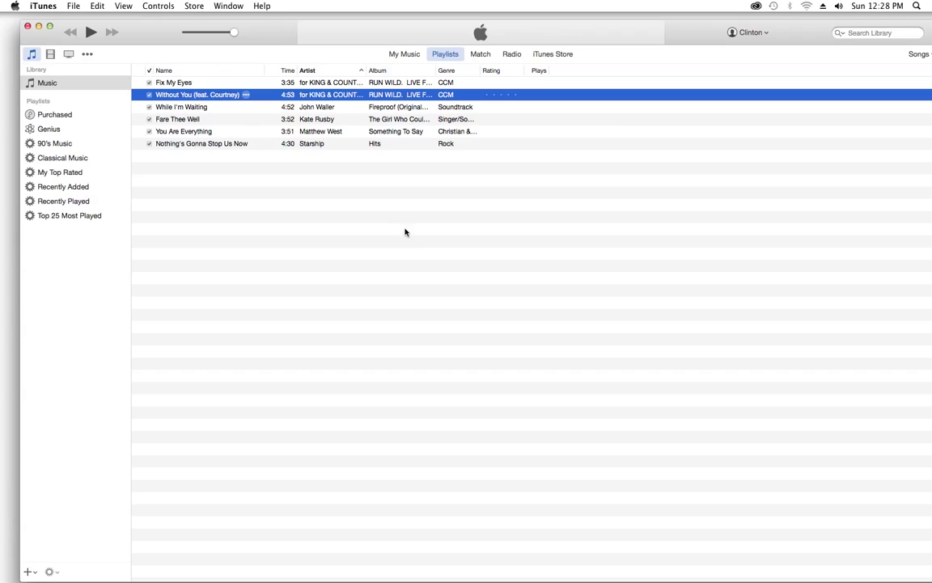
click(177, 85)
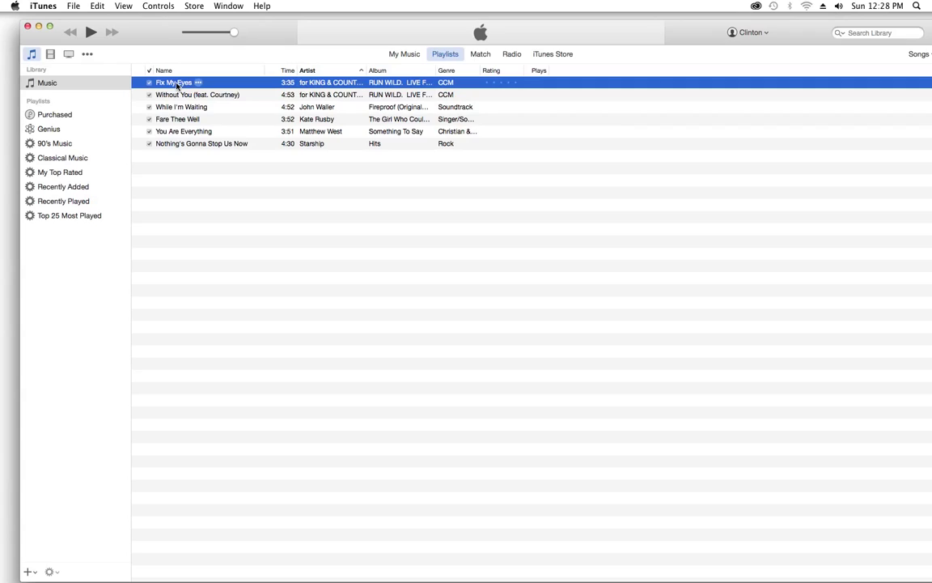
right_click(178, 84)
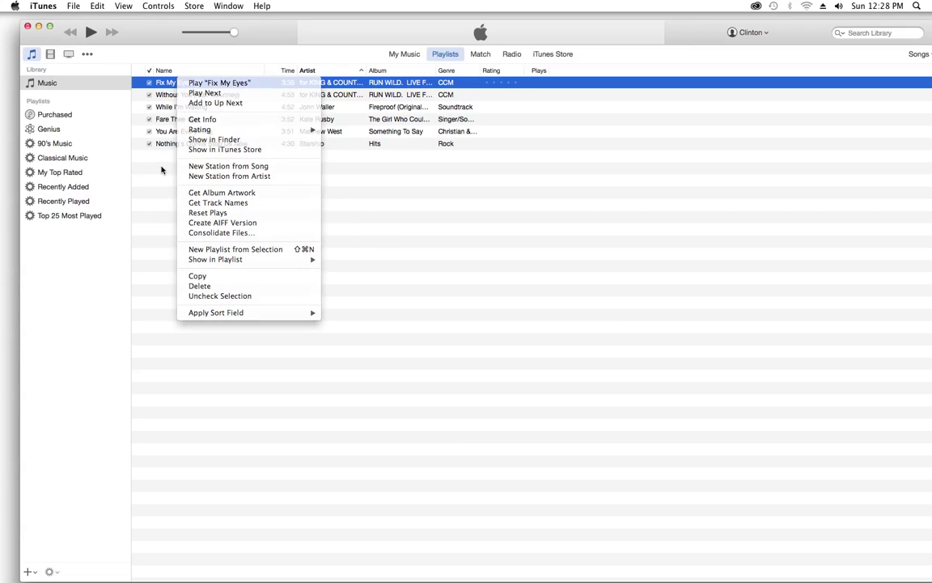
click(159, 162)
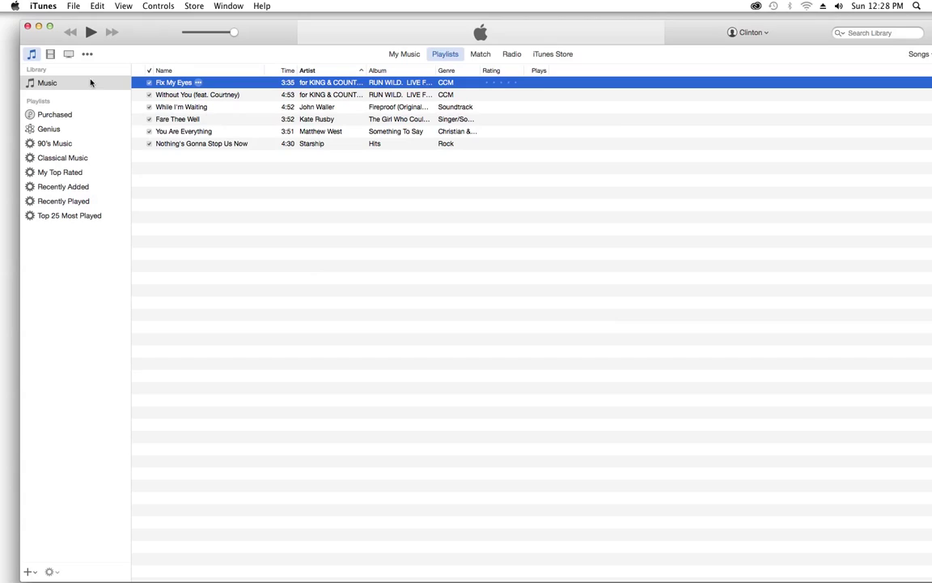
click(38, 28)
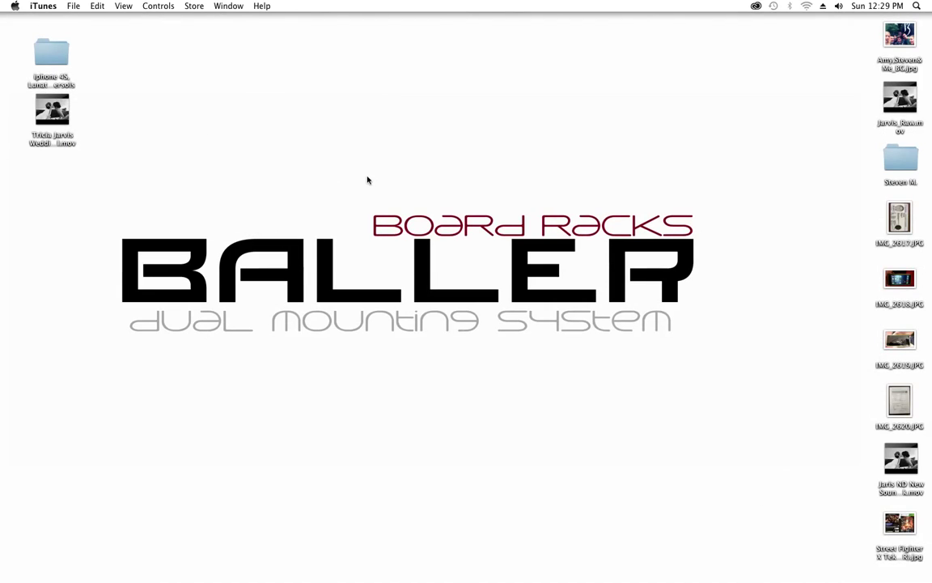
Step: Return to Final Cut Pro's New Project sheet with the Clean Export settings
mouse_move(336, 576)
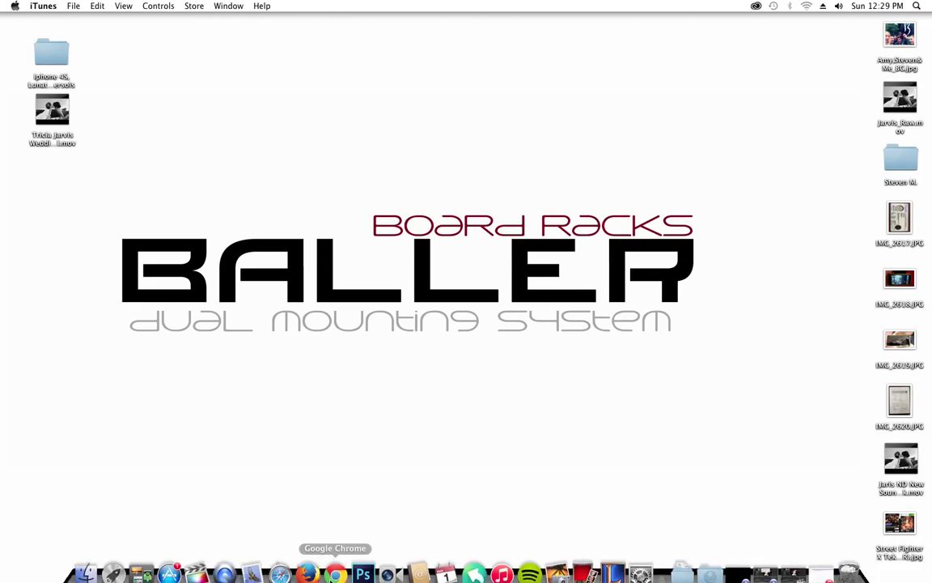
click(195, 566)
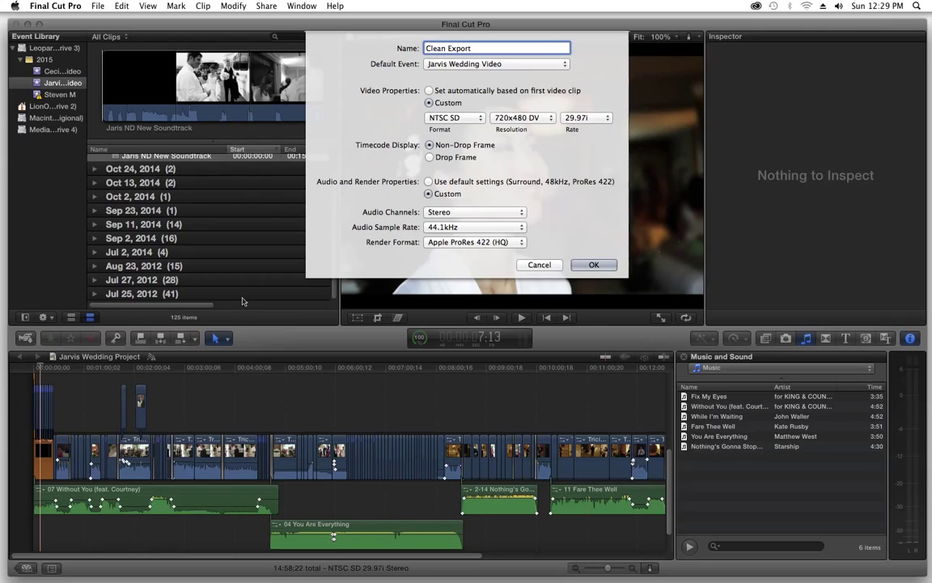
Step: Cancel the Clean Export new project and return to the event browser
click(537, 265)
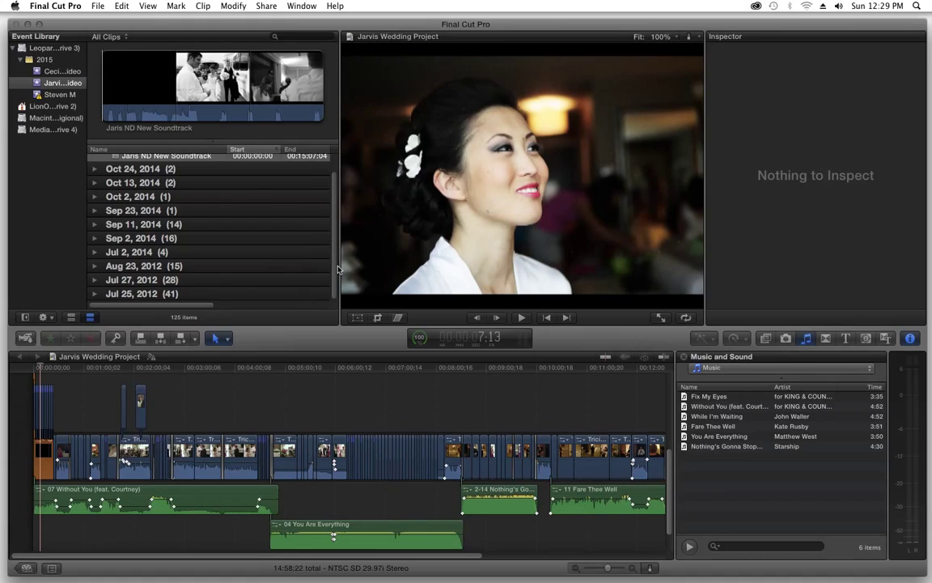
key(super+Tab)
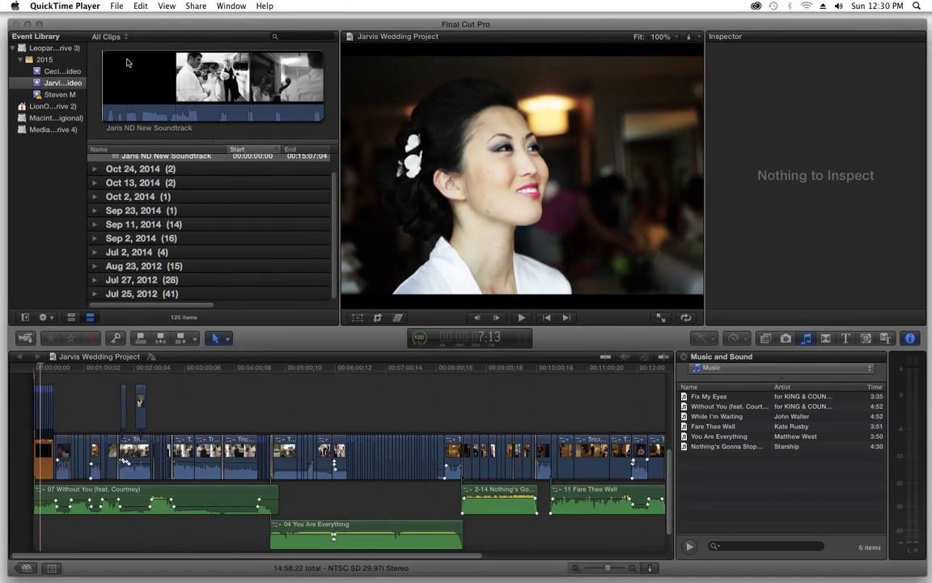
click(95, 298)
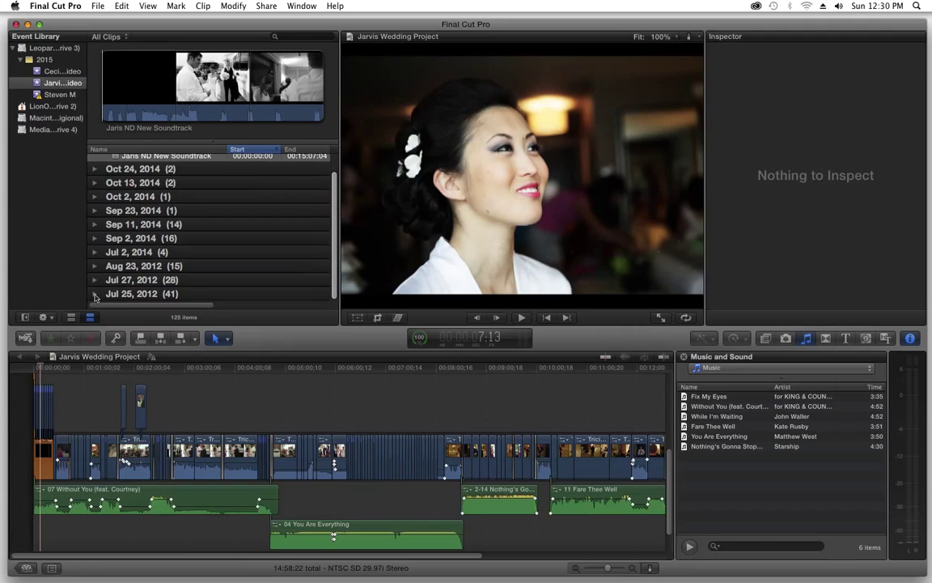
Step: Expand the Jul 25 2012, Jul 27 2012, Aug 23 2012 and Jul 2 2014 events
click(95, 295)
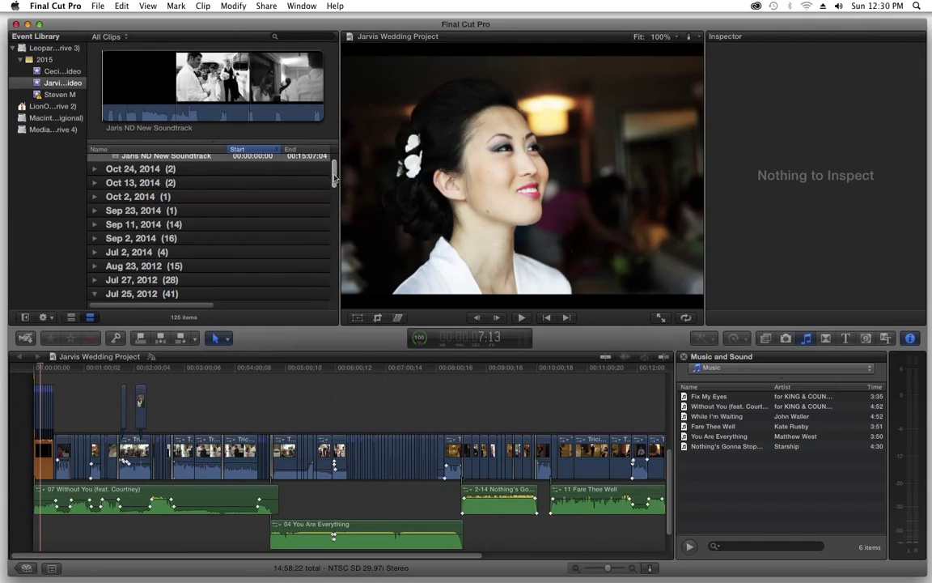
mouse_move(335, 178)
mouse_down()
mouse_move(336, 308)
mouse_move(338, 180)
mouse_up()
click(96, 221)
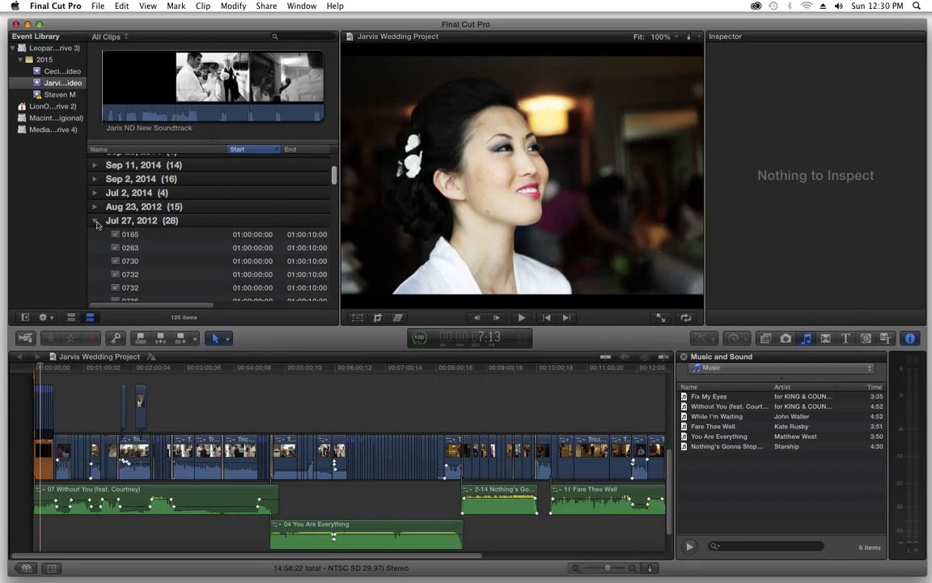
click(93, 206)
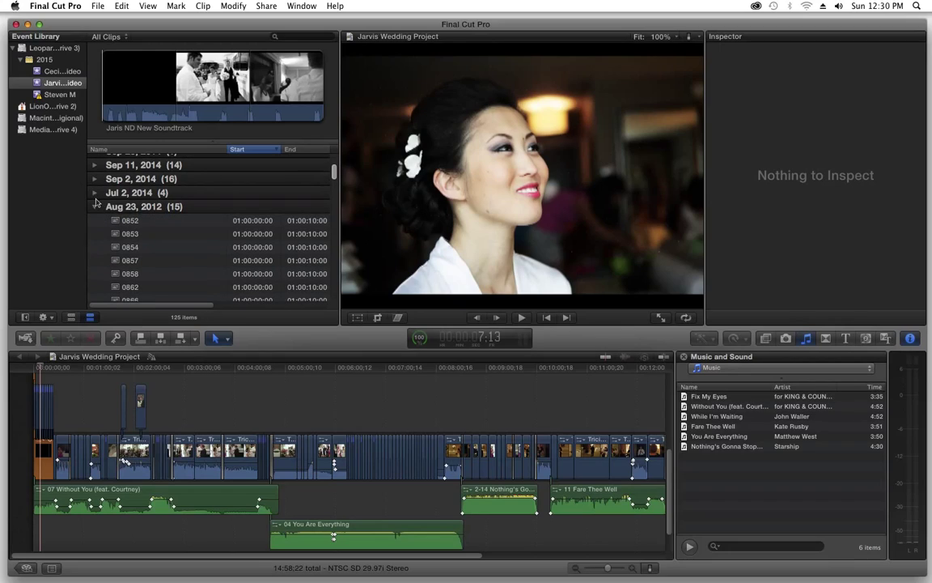
click(94, 193)
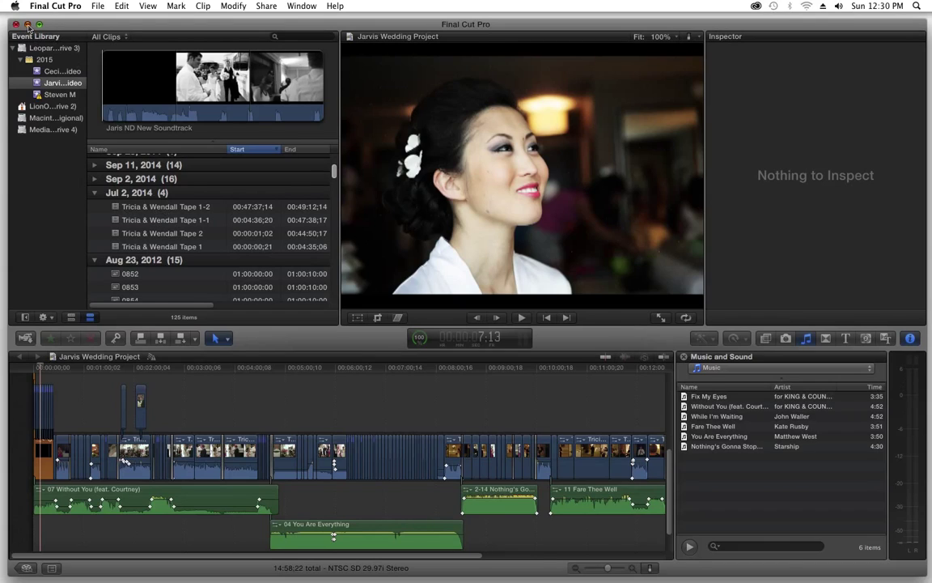
Step: Search Spotlight for 'tricia & Wendall Tape' and show all matches in Finder
click(27, 25)
click(917, 5)
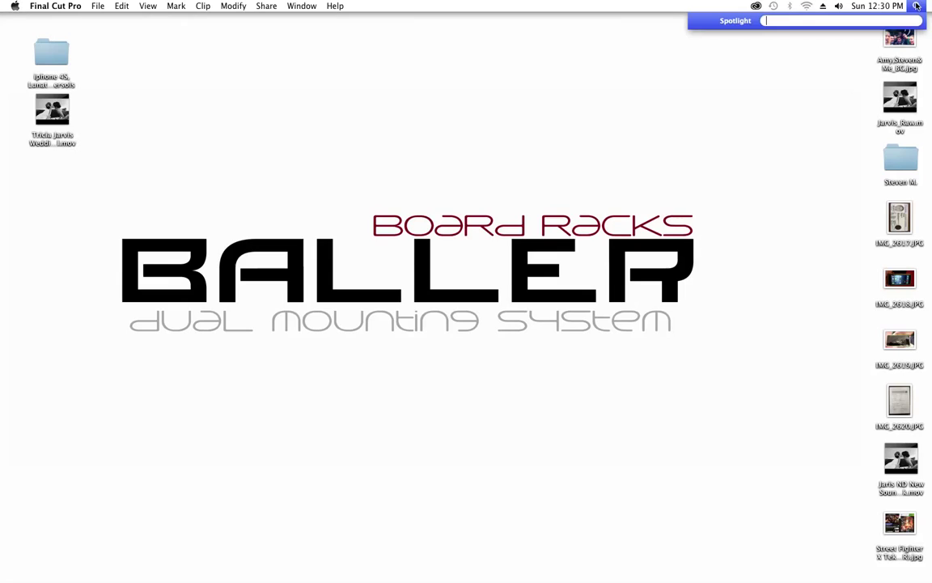
text(tr)
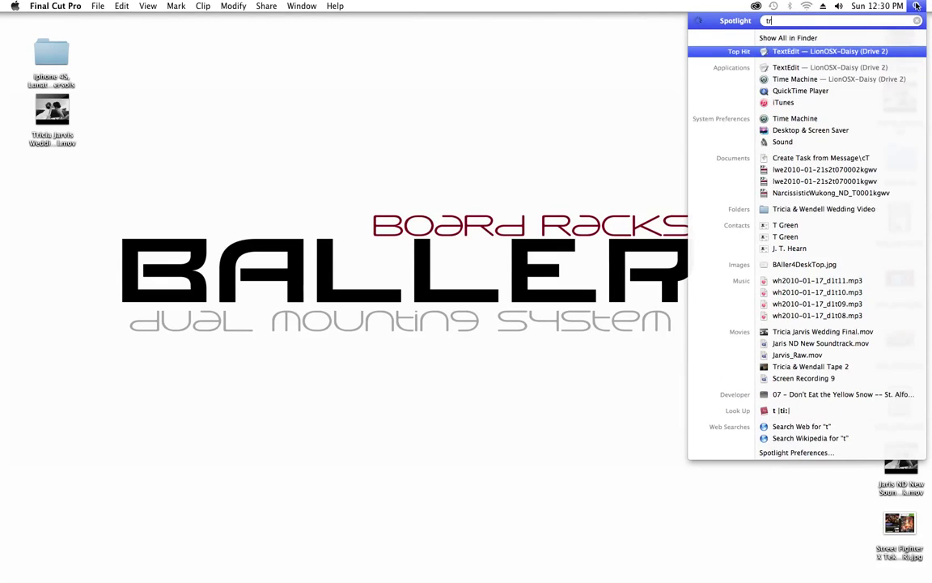
text(icia)
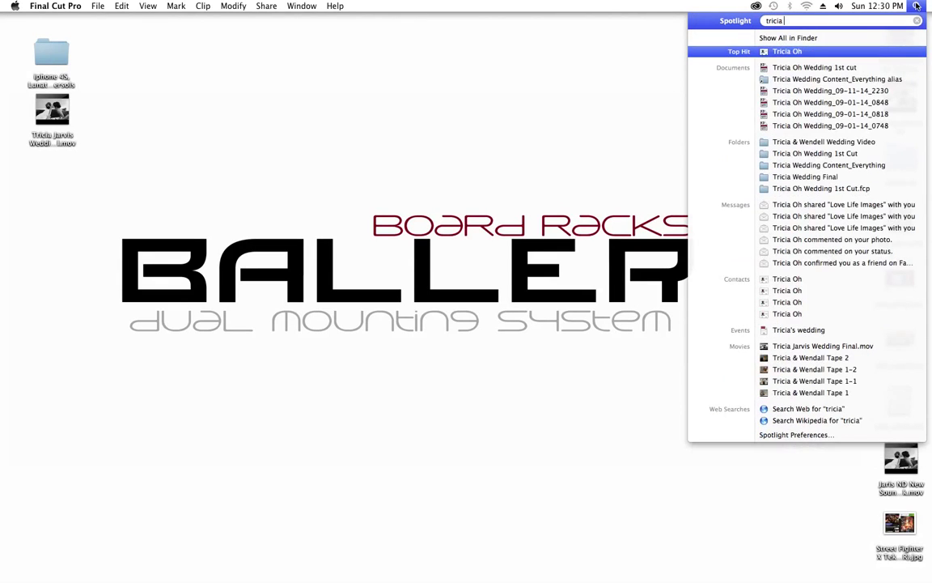
text( & We)
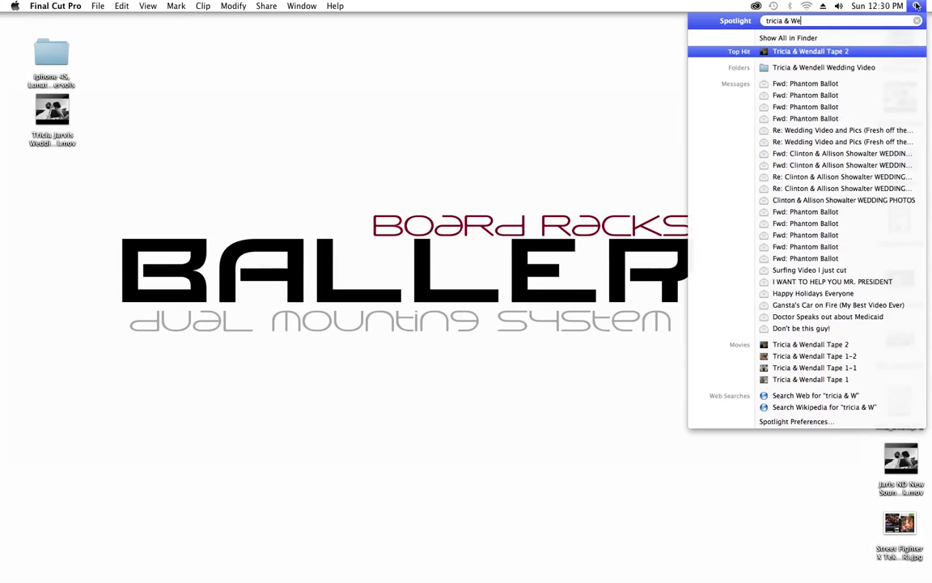
text(ndall )
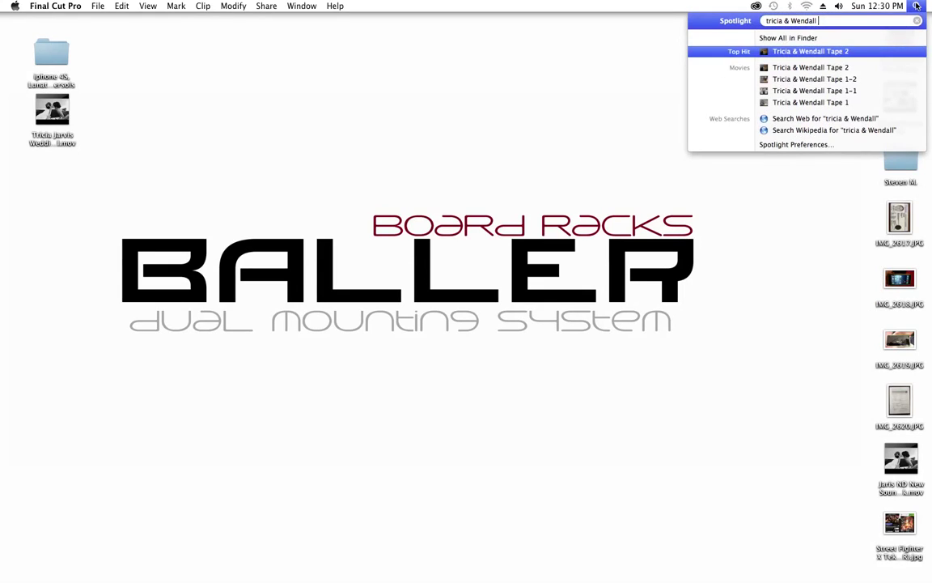
text(Tape)
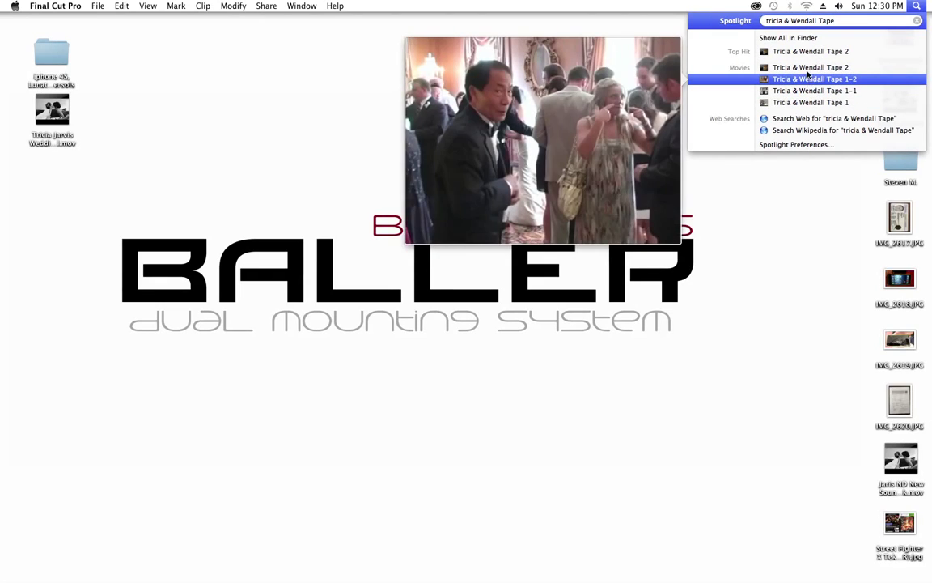
key(Escape)
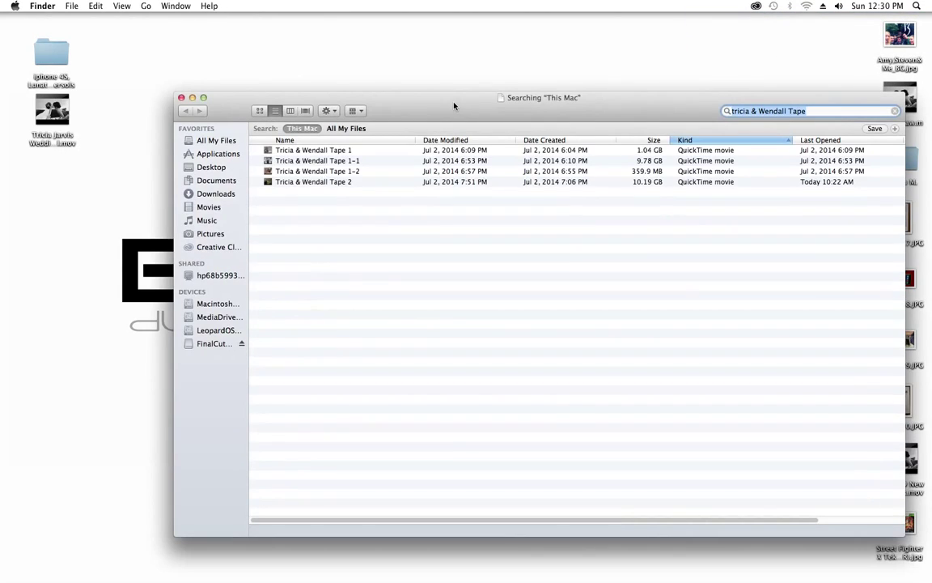
drag(453, 105, 470, 143)
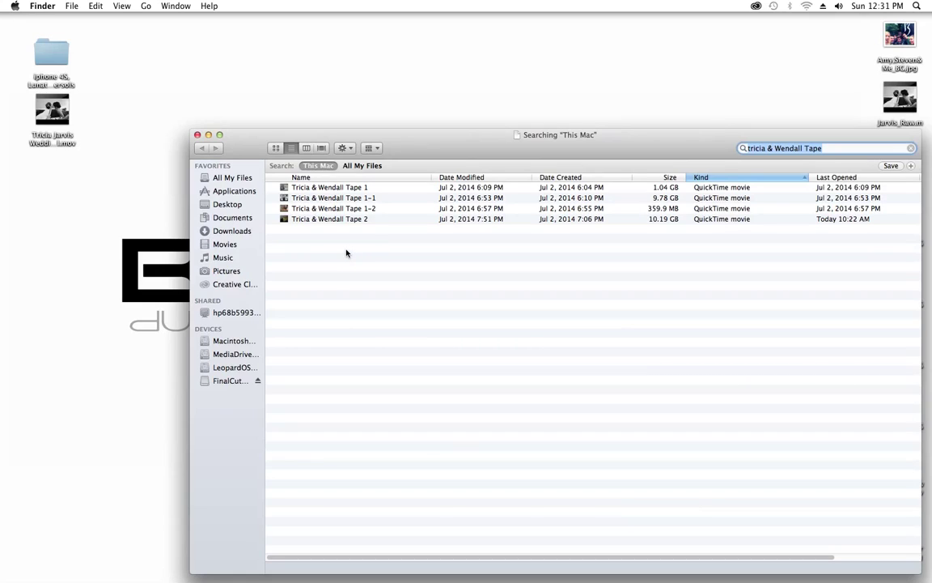
Step: Show Get Info for the Tape 1 movie, then close the search window
click(339, 189)
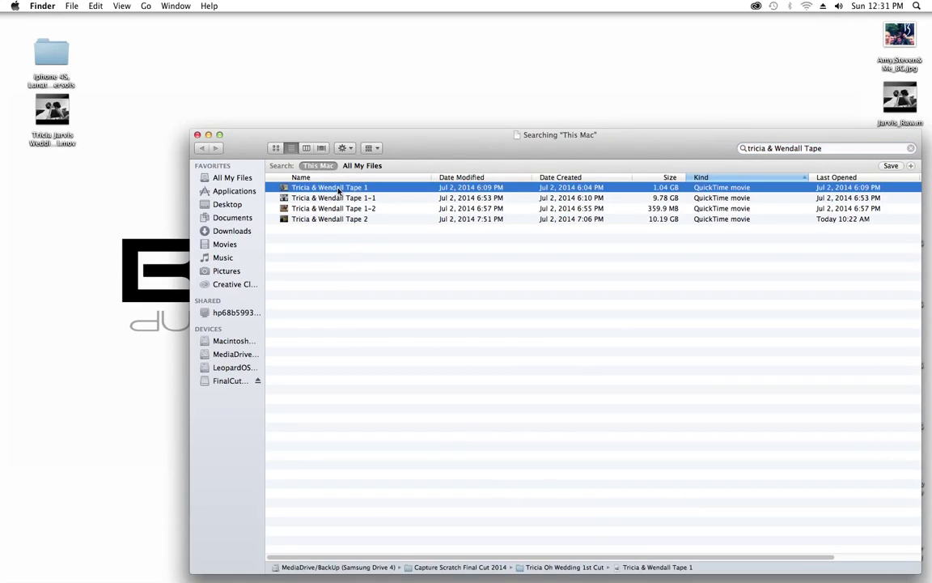
right_click(339, 190)
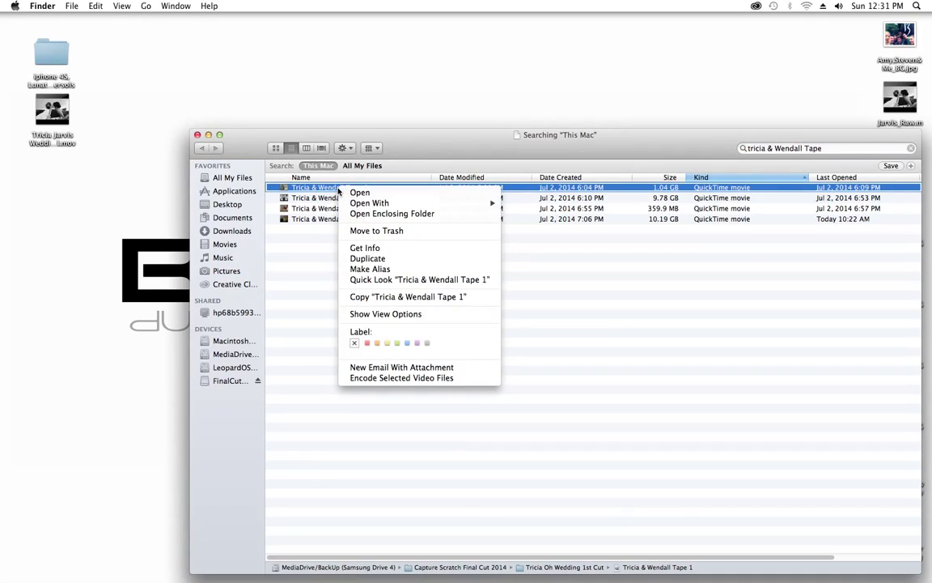
click(366, 250)
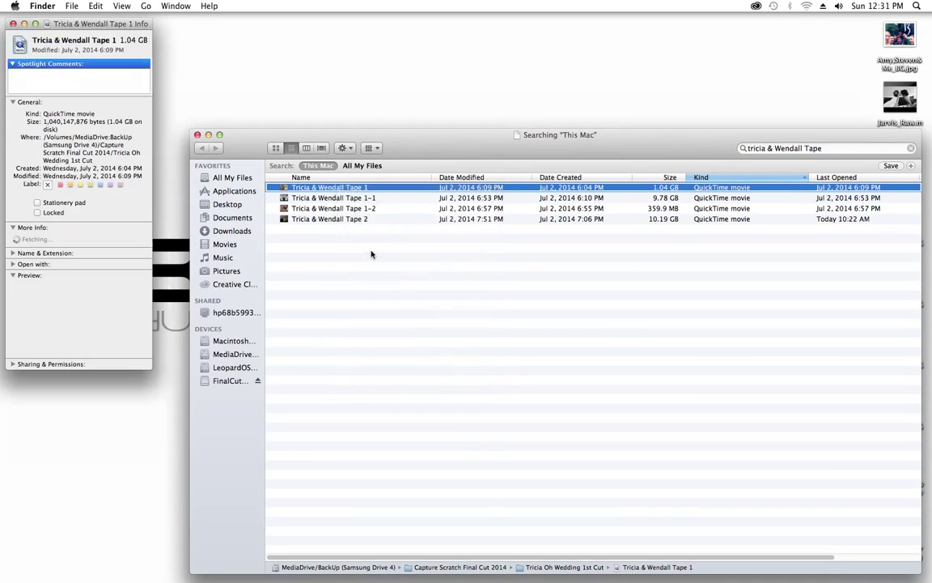
drag(129, 24, 142, 78)
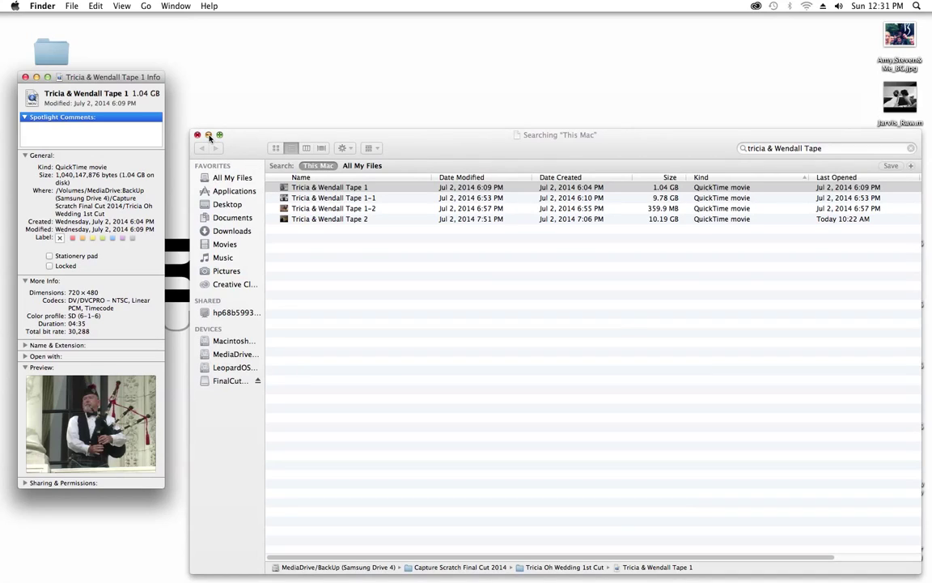
click(198, 137)
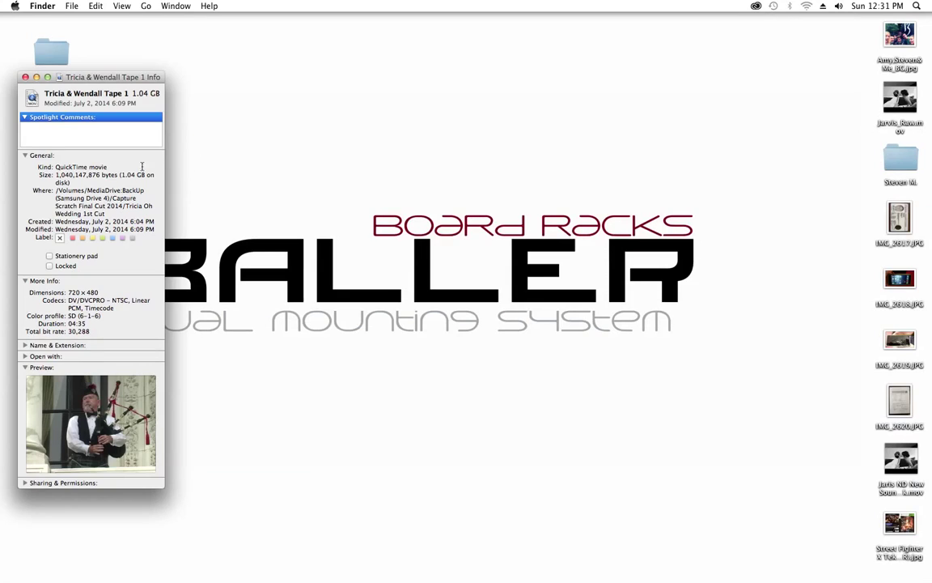
Step: Bring Final Cut Pro to the front showing the Jarvis Wedding Project timeline
mouse_move(251, 570)
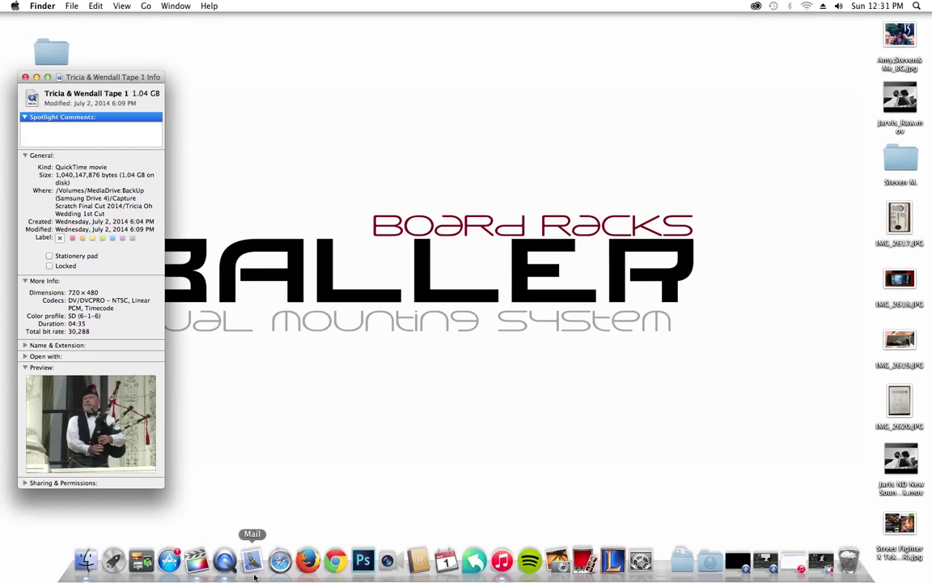
click(196, 560)
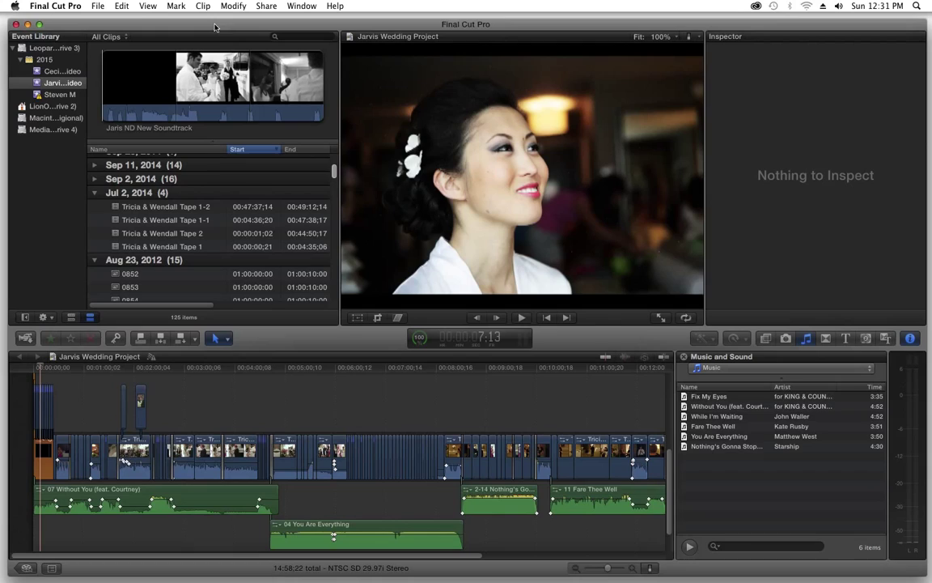
Step: Start a new project with custom video properties, keeping the NTSC SD format
click(97, 6)
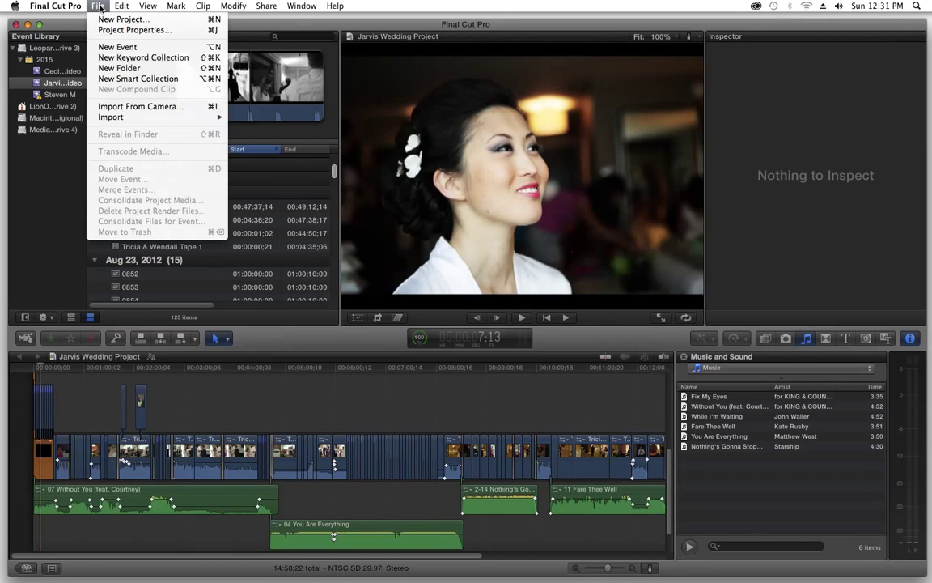
click(105, 20)
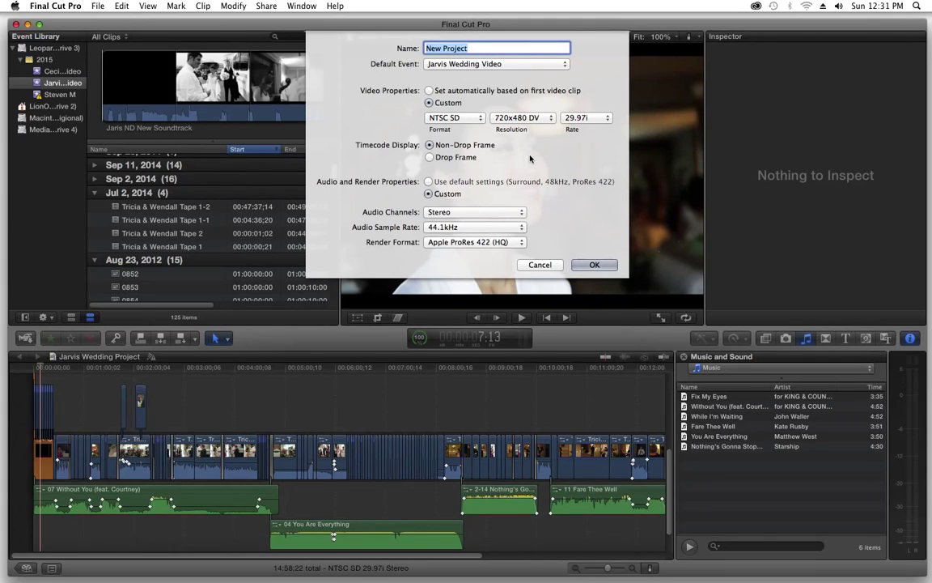
click(481, 119)
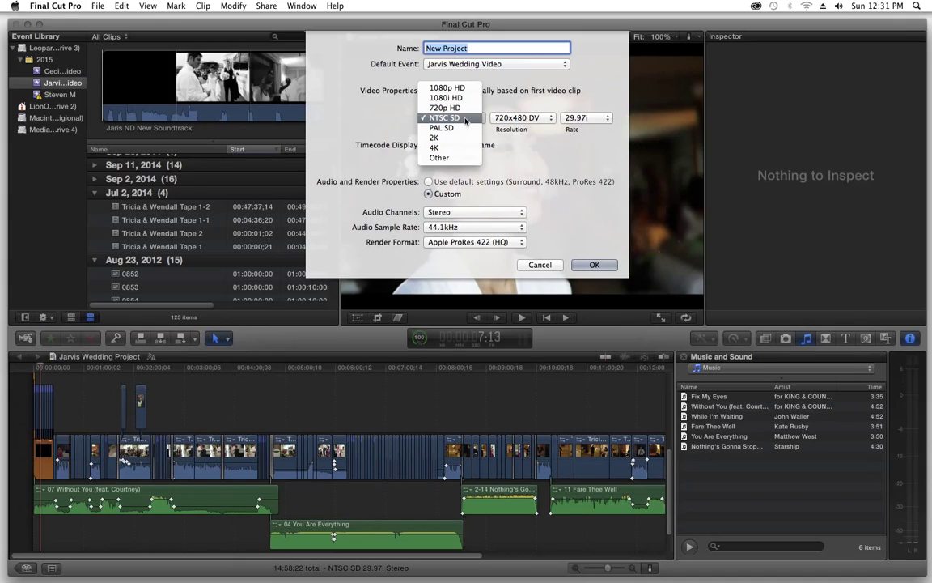
click(457, 120)
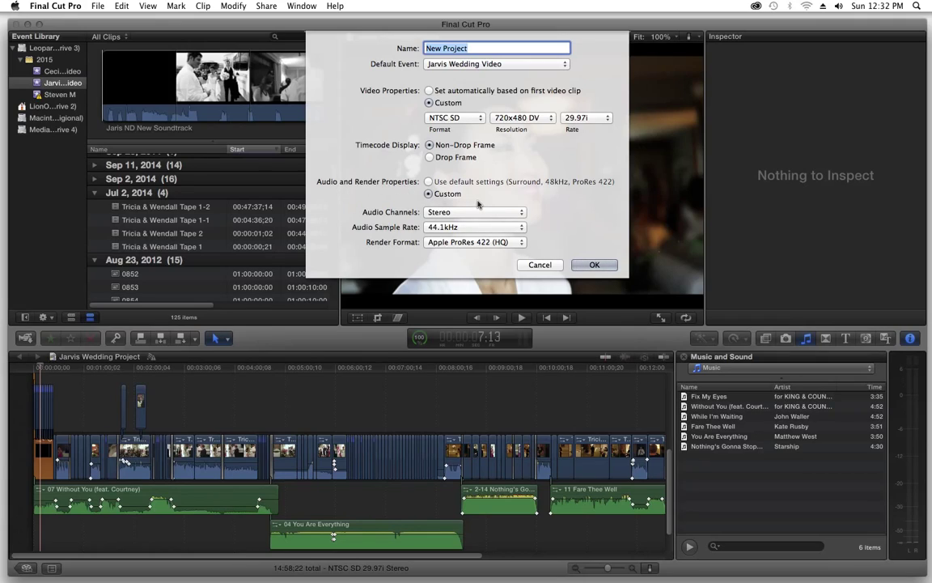
click(522, 214)
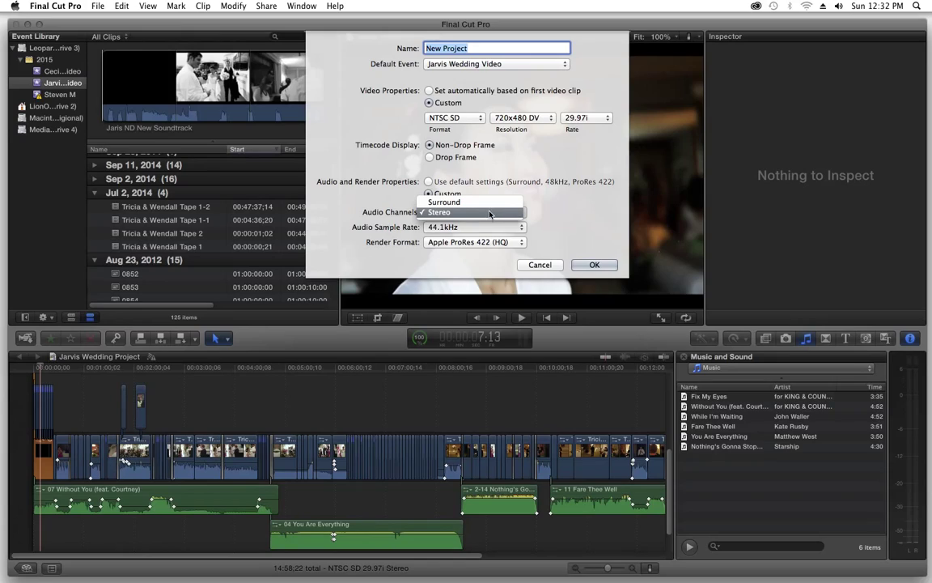
click(434, 211)
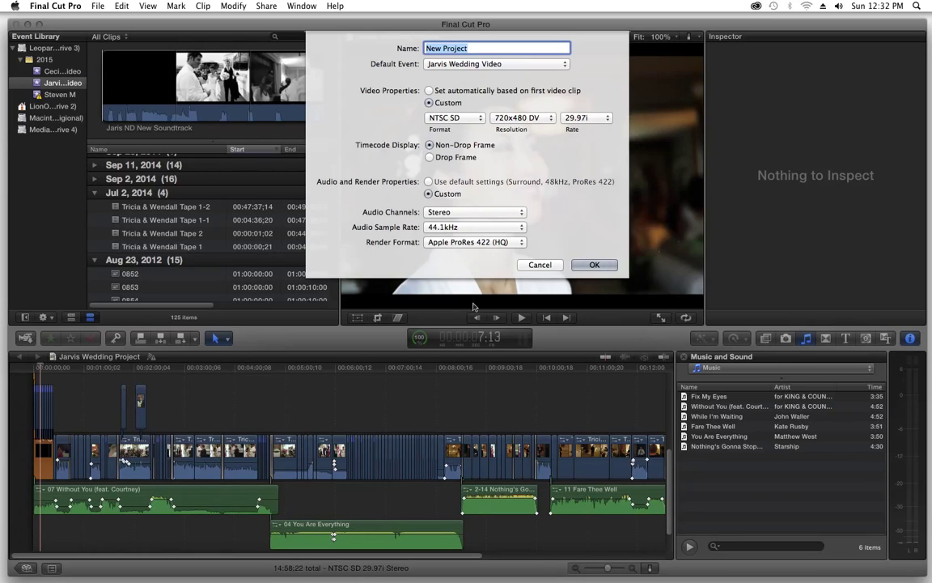
click(522, 229)
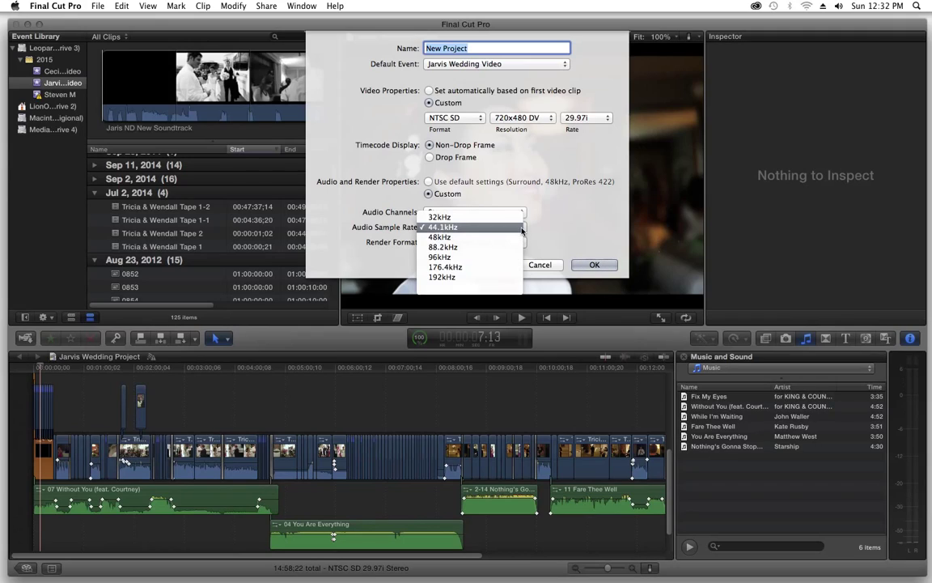
click(448, 232)
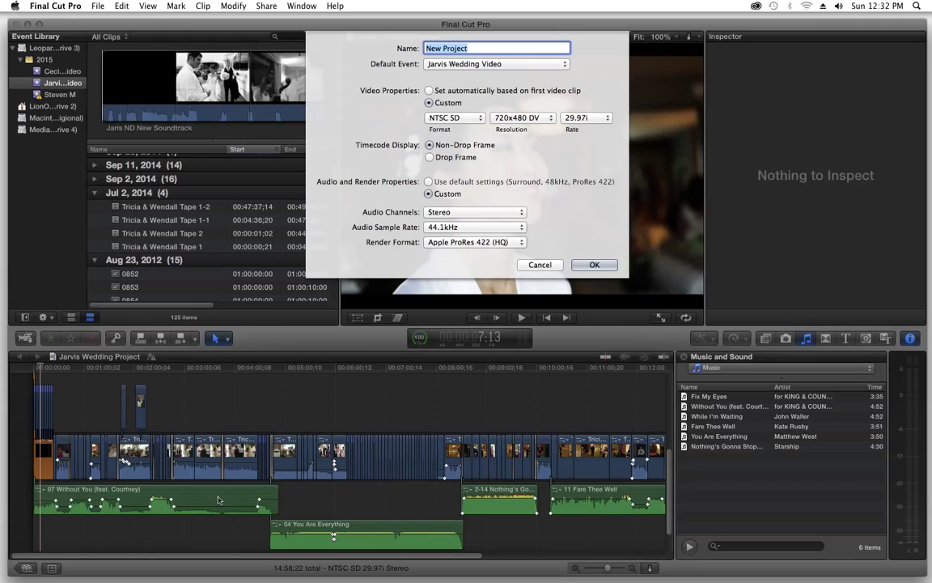
click(518, 242)
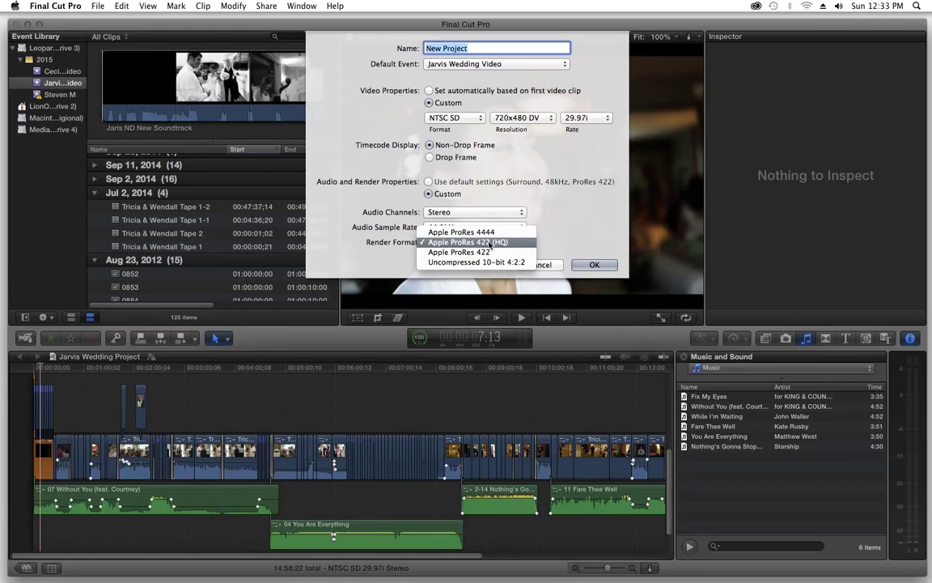
click(501, 243)
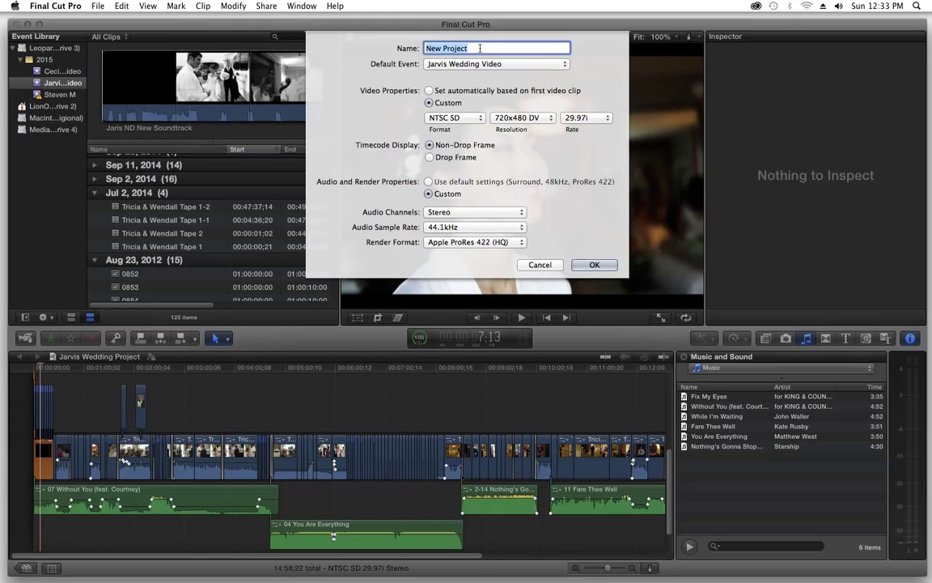
Step: Name the new project 'Clean export' and confirm it with OK
text(E)
key(BackSpace)
text(Clea)
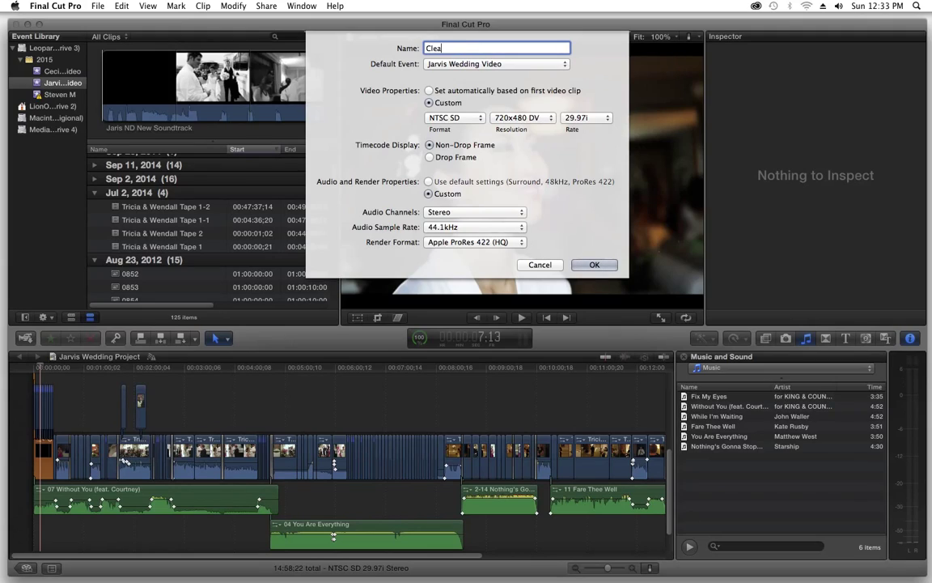
text(n export)
click(598, 267)
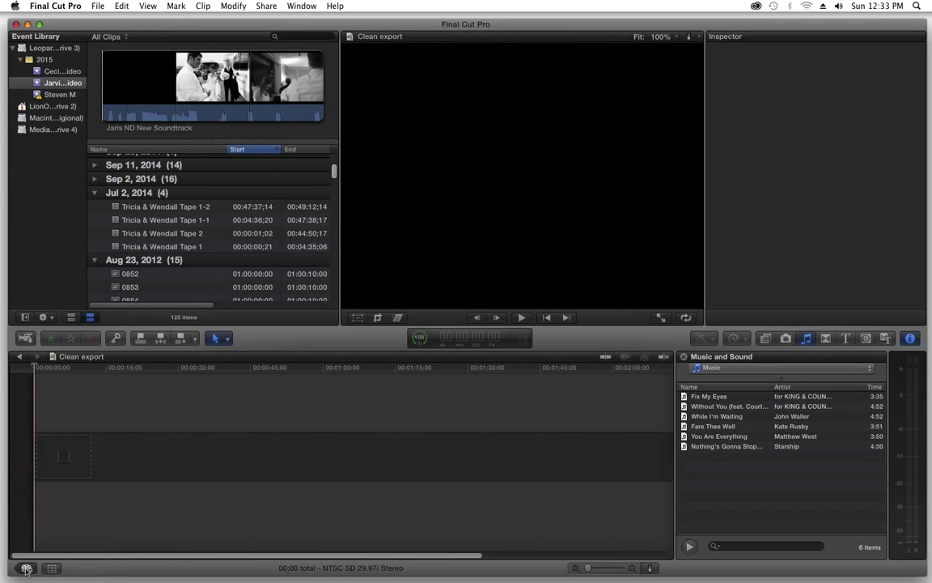
Step: Select Jarvis Wedding Project in the Project Library and load it into the timeline
click(27, 569)
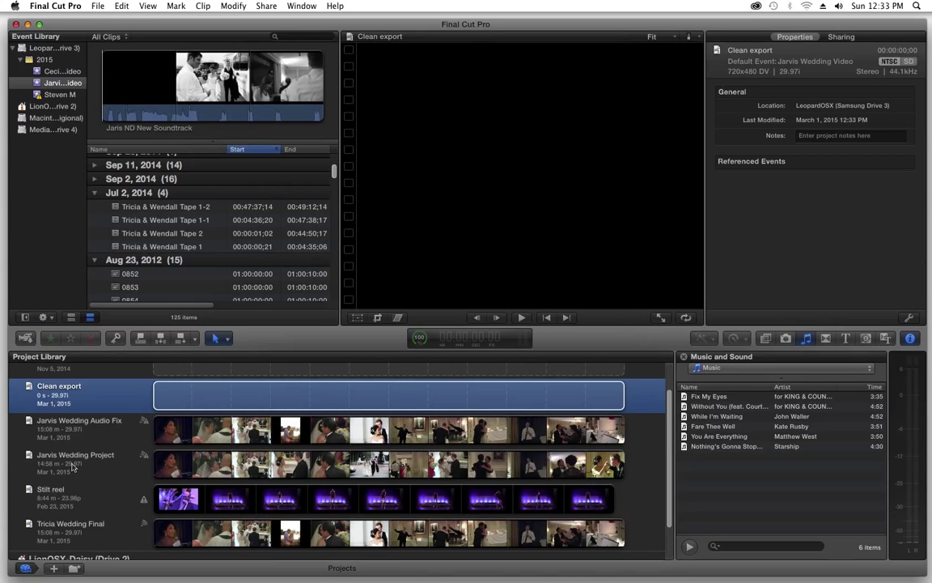
click(73, 465)
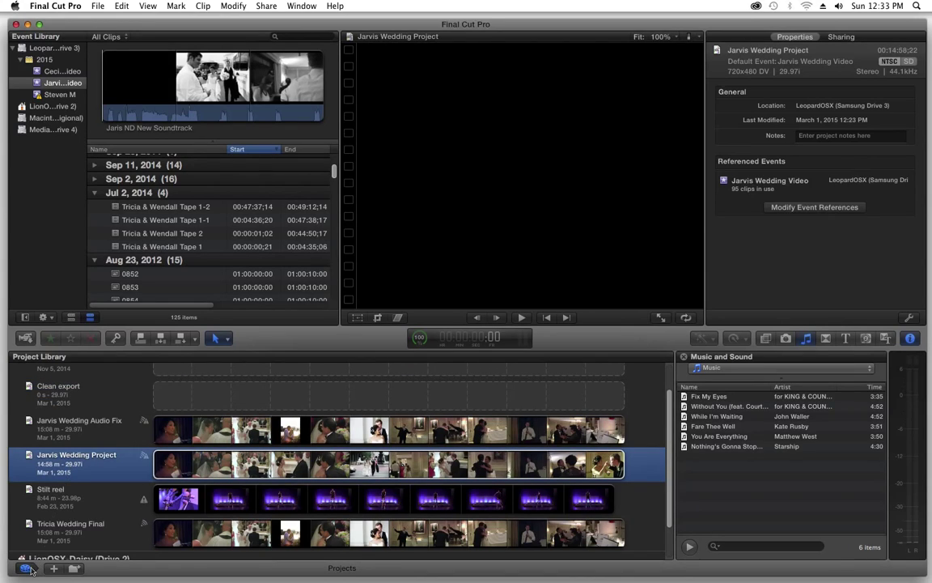
click(26, 569)
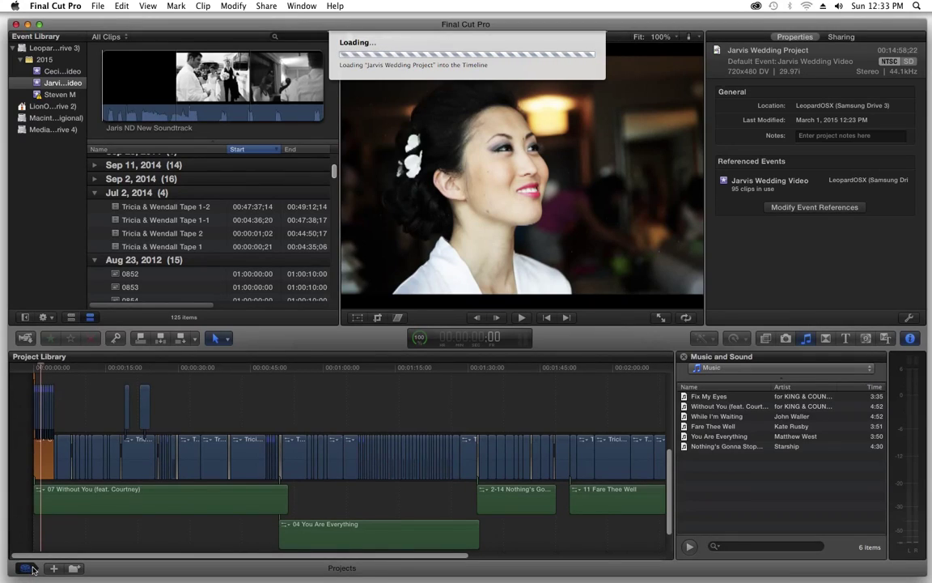
click(33, 570)
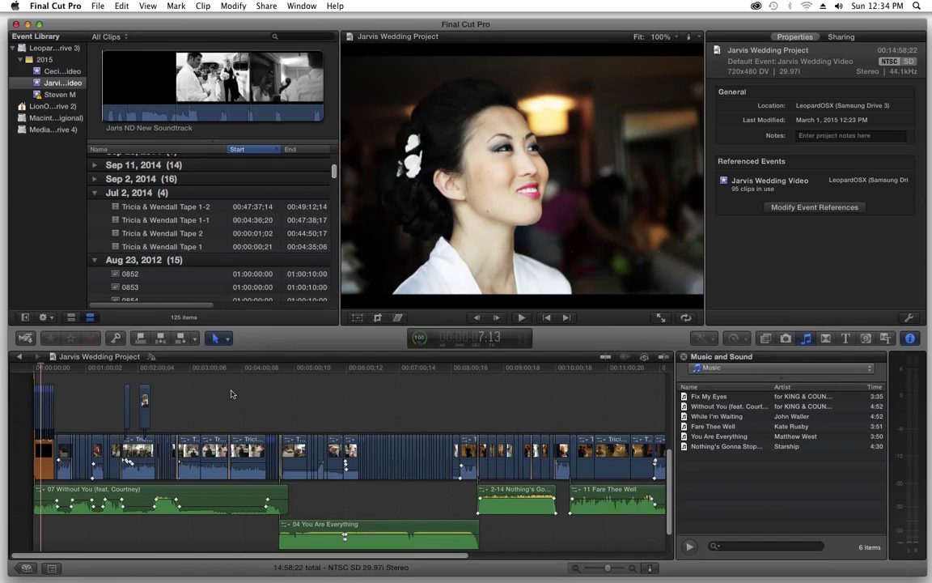
Step: Select all clips in the Jarvis Wedding timeline and copy them
click(215, 455)
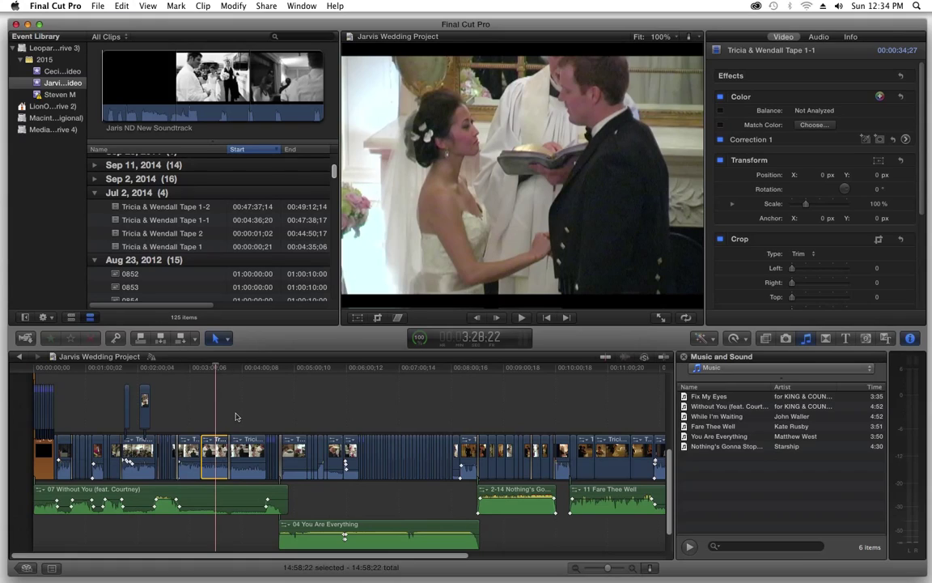
key(super+a)
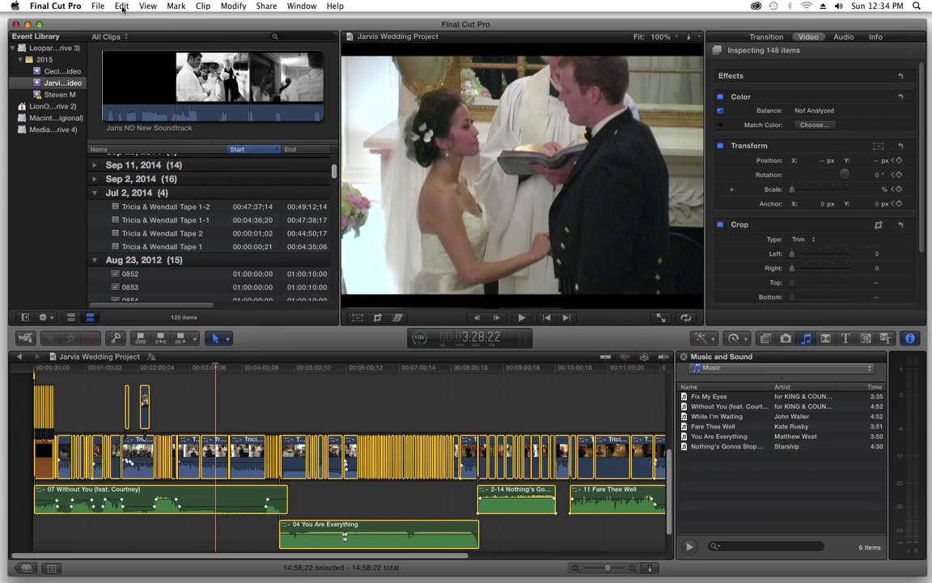
click(122, 7)
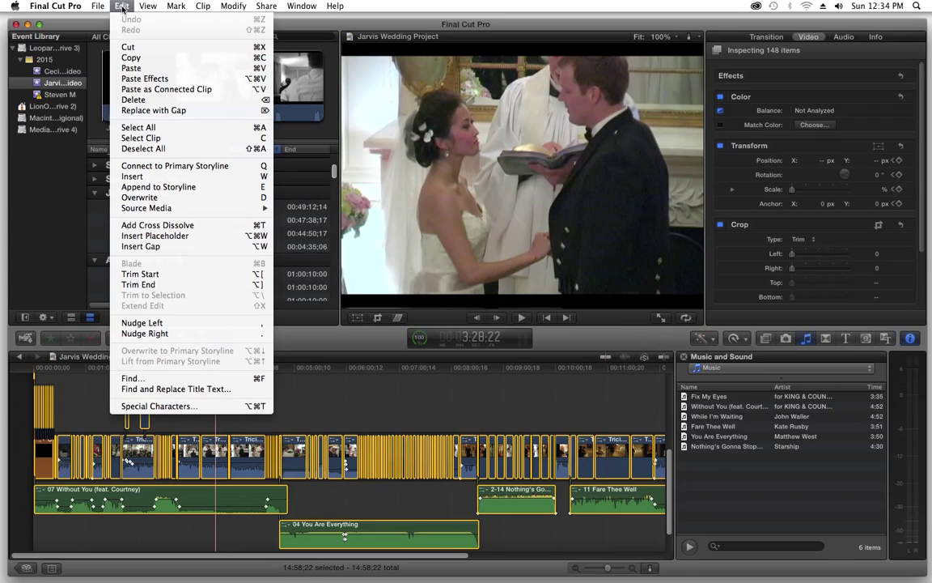
click(134, 59)
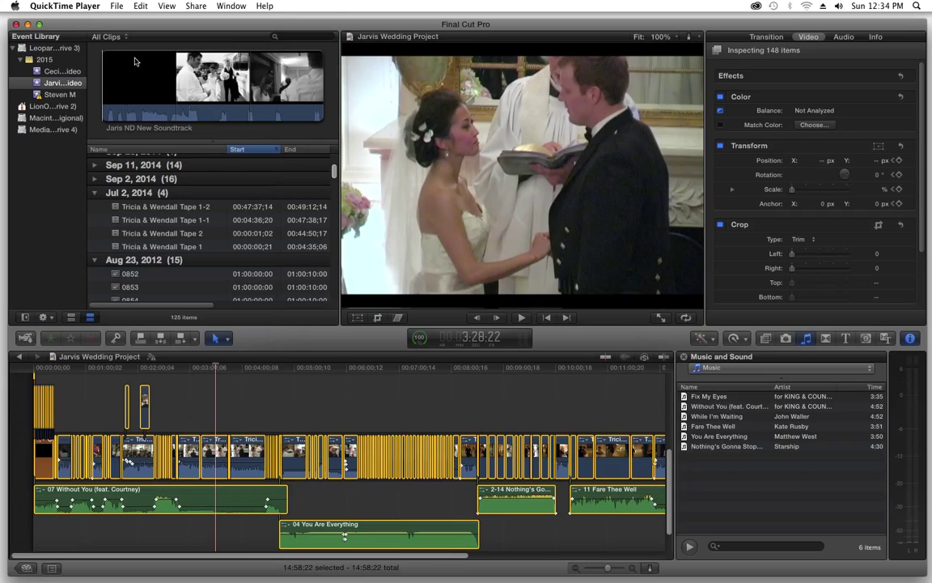
Step: Copy the selected timeline clips again using Edit > Copy
click(117, 7)
key(super+Tab)
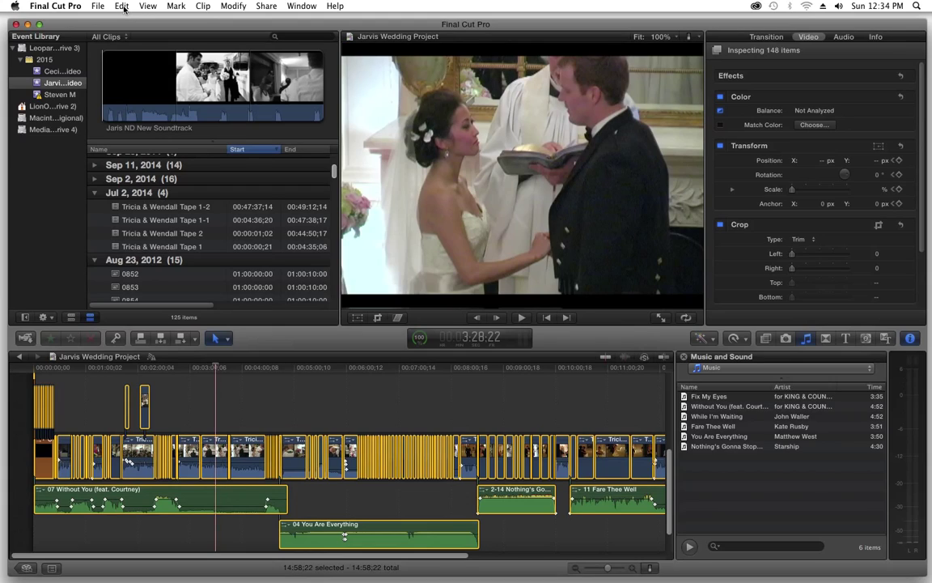
click(121, 6)
click(122, 6)
click(123, 6)
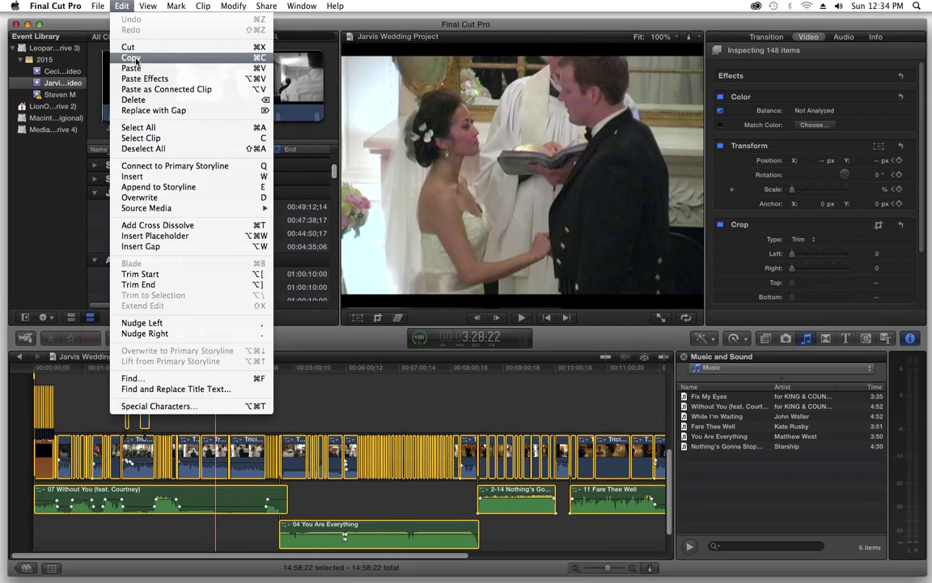
click(131, 59)
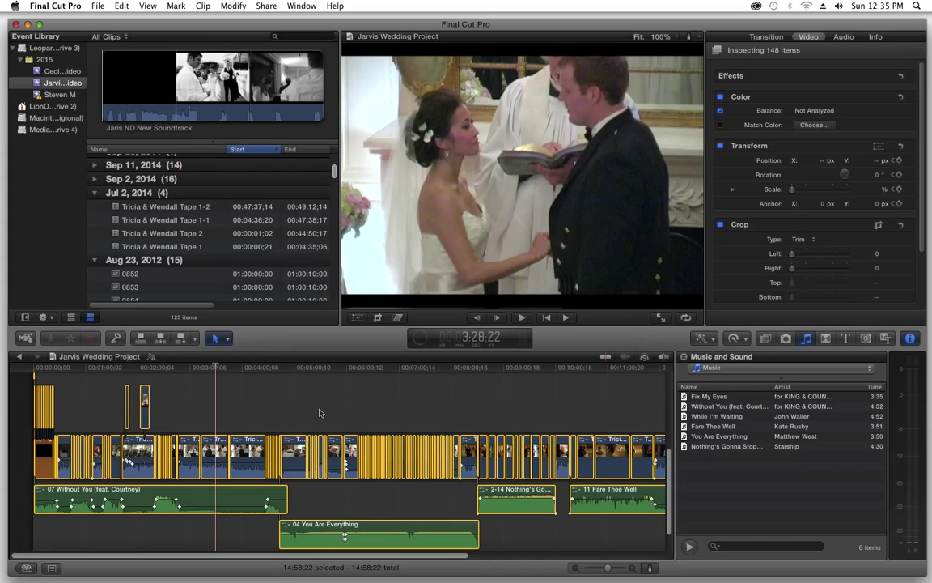
Step: Open the empty Clean export project and paste the copied wedding clips and Fix My Eyes music into it
click(26, 569)
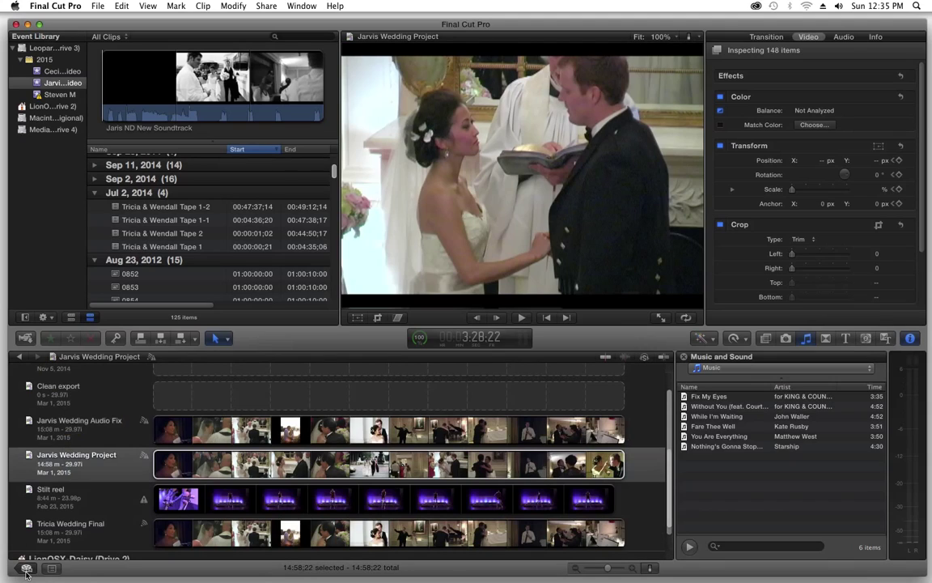
click(55, 397)
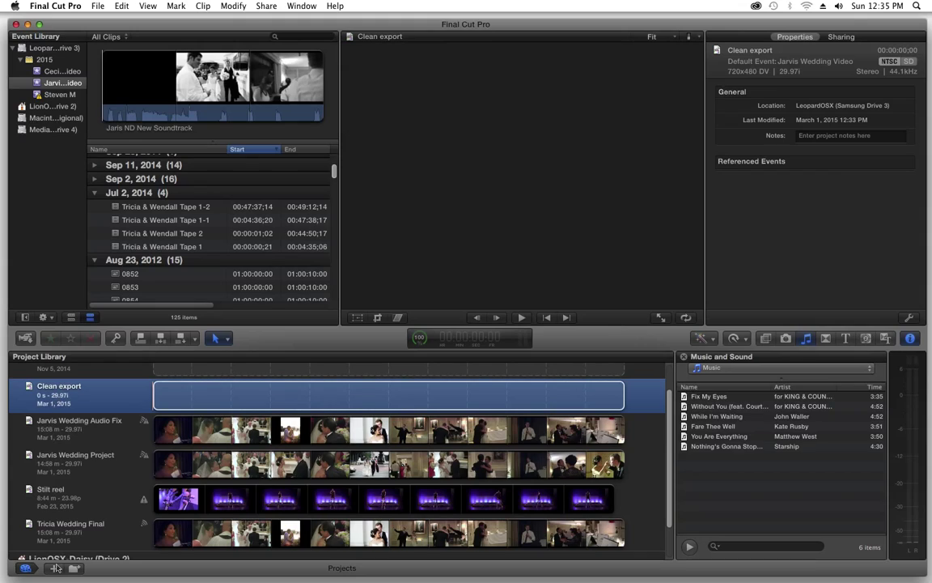
click(26, 569)
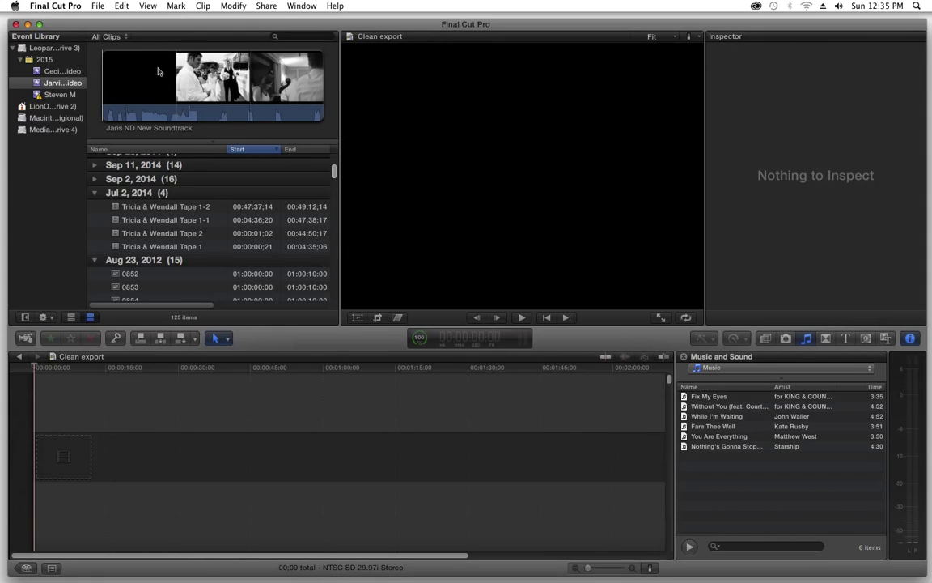
click(122, 6)
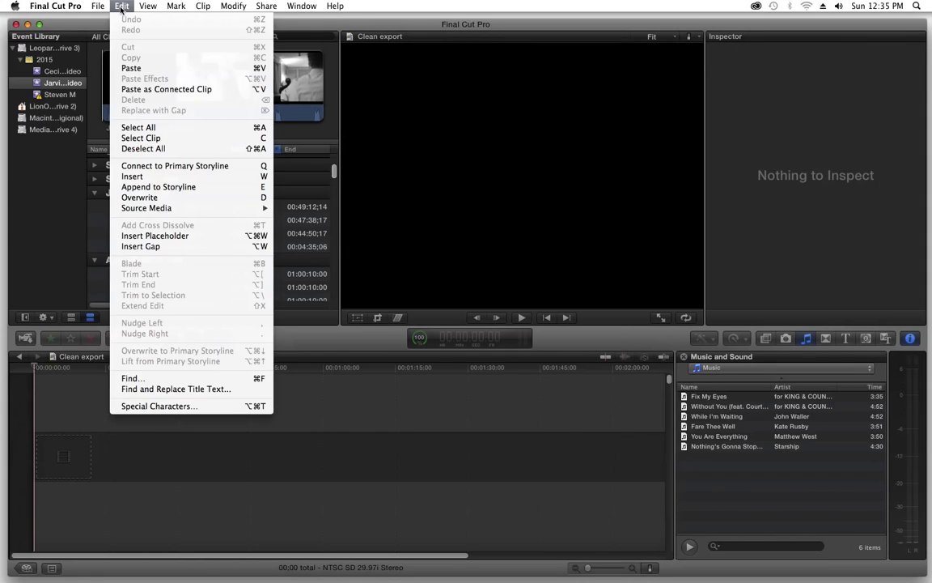
click(130, 68)
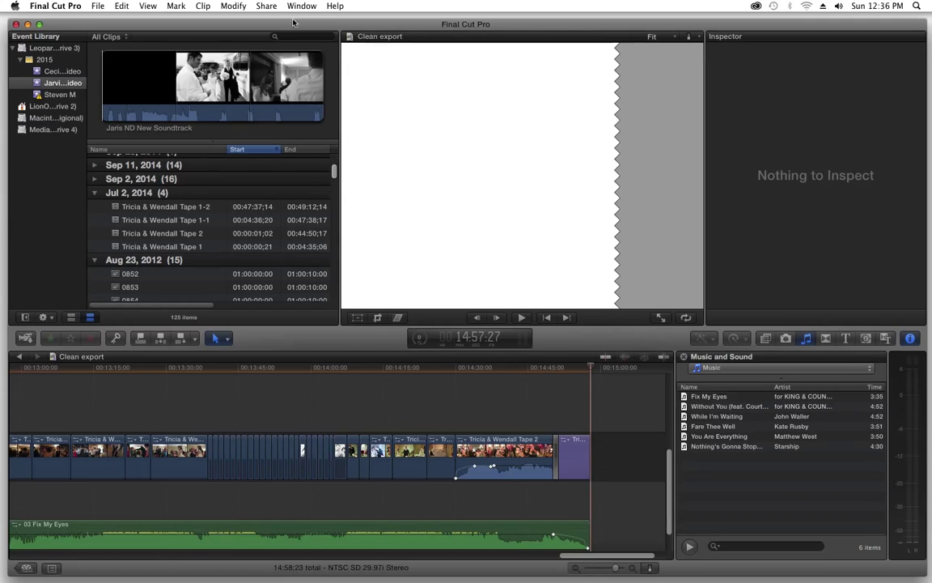
Step: Start a QuickTime movie export of Clean export with After export set to Do Nothing
click(268, 6)
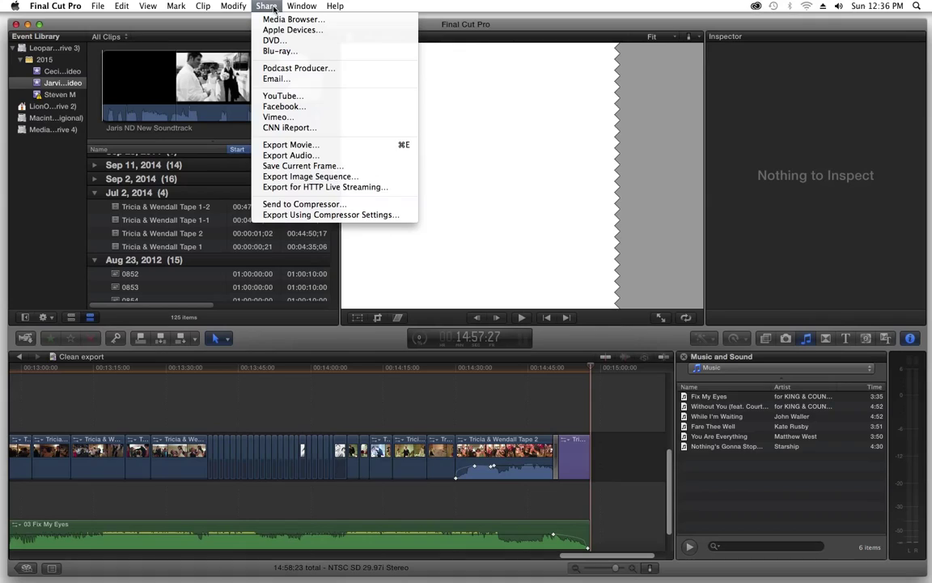
click(289, 146)
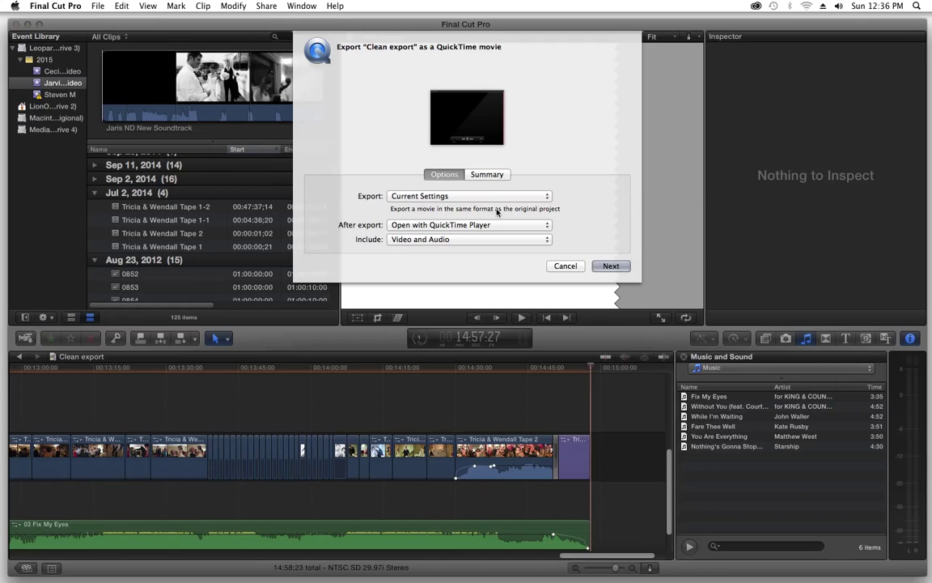
click(545, 226)
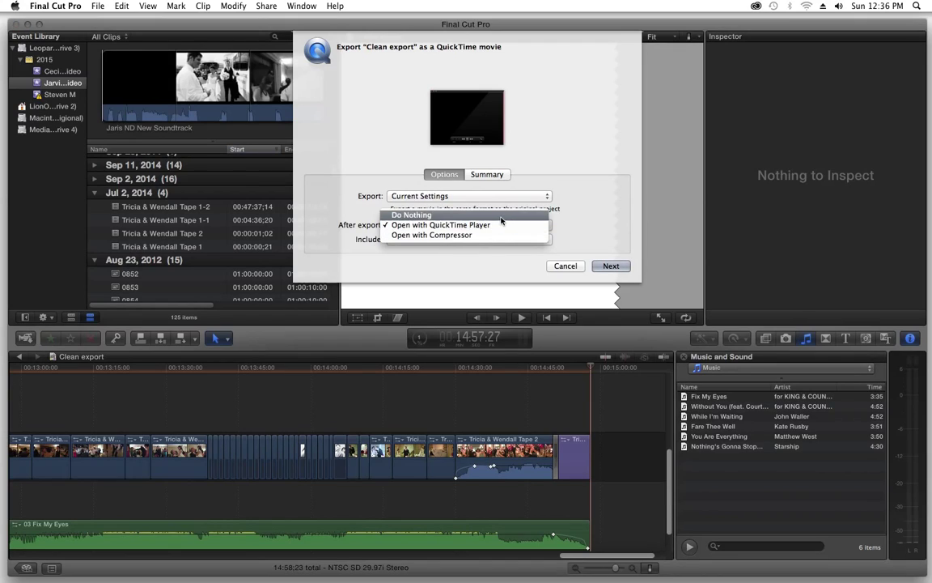
click(454, 211)
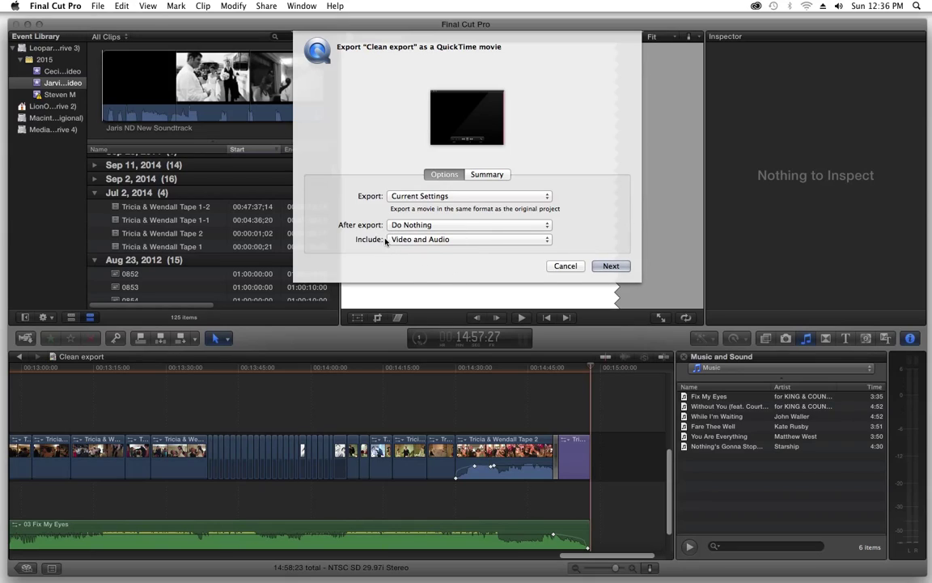
Step: Proceed to the save step, append a name to the default file name, then cancel saving
click(610, 266)
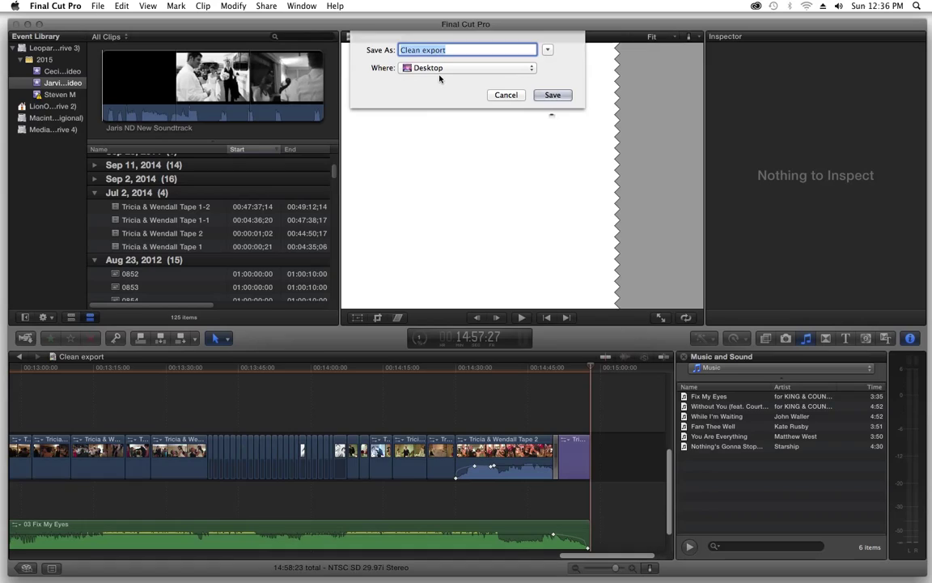
key(Right)
text(Tricia )
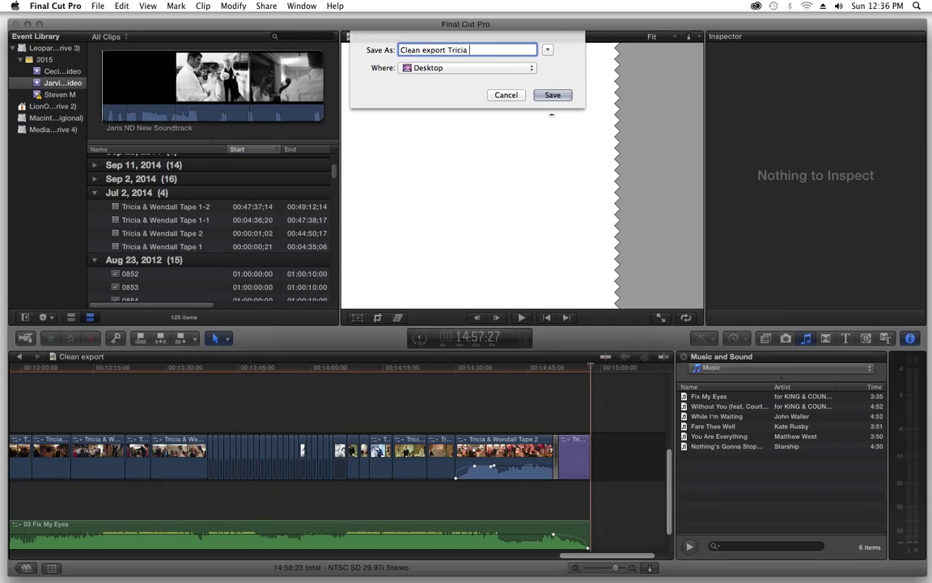
text(Wedding)
click(506, 95)
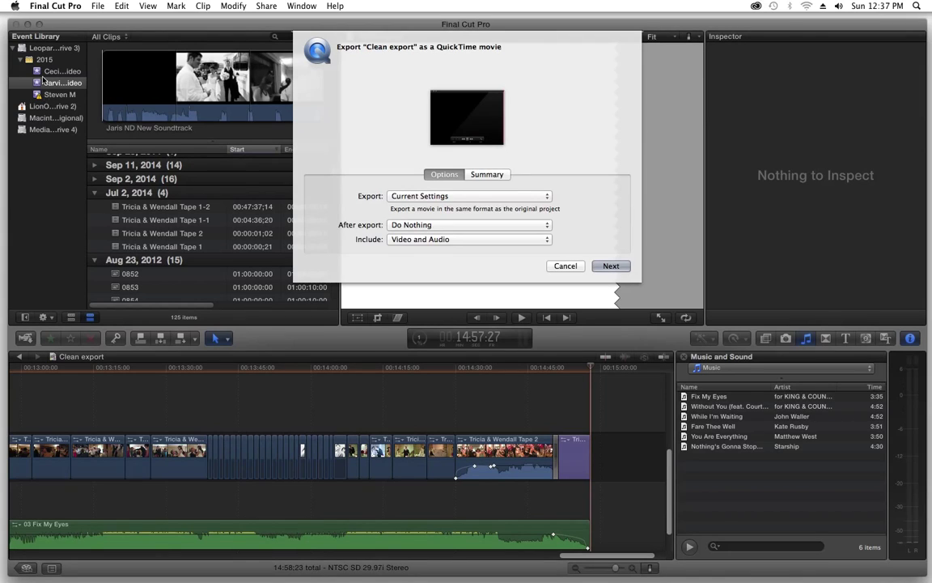
Step: Dismiss the export sheet and close the Tape 1 Info window on the desktop
key(Escape)
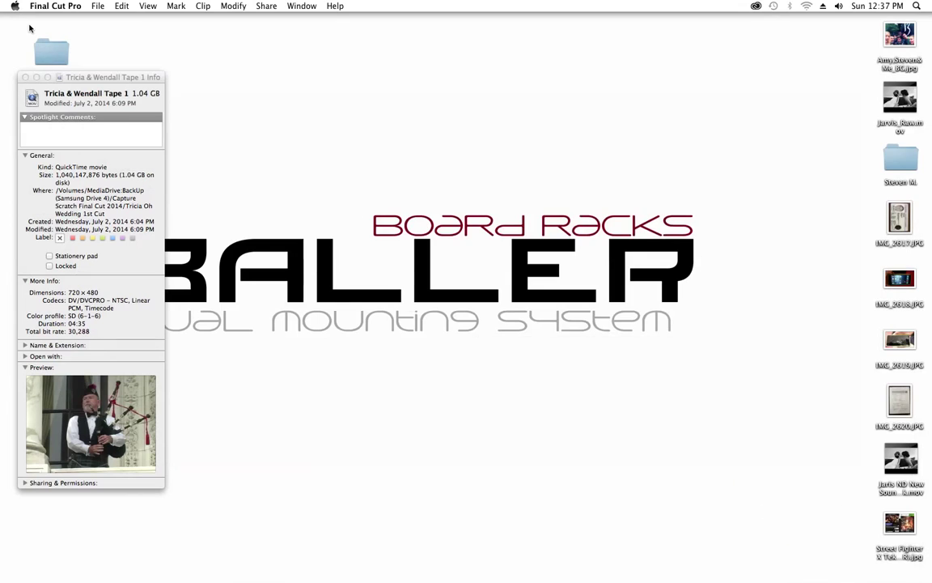
click(25, 77)
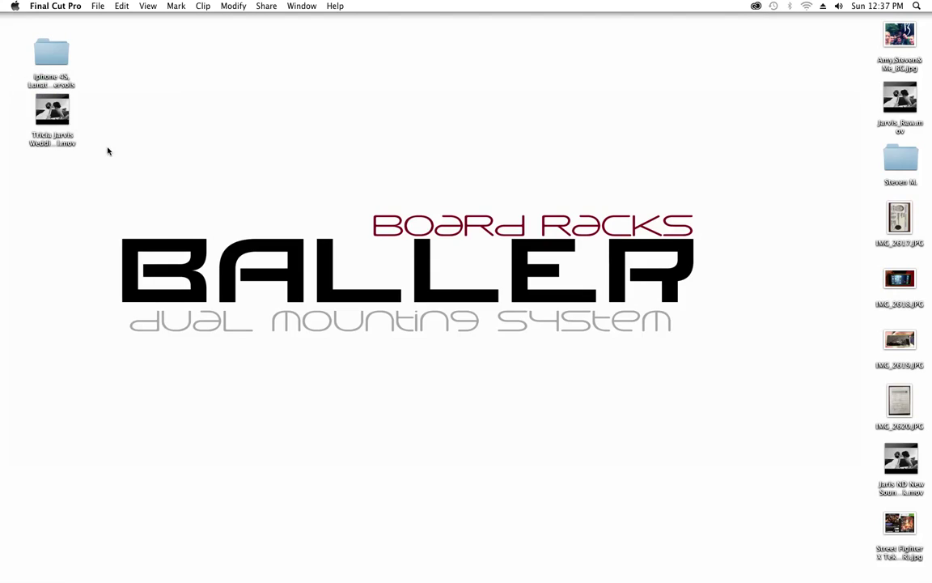